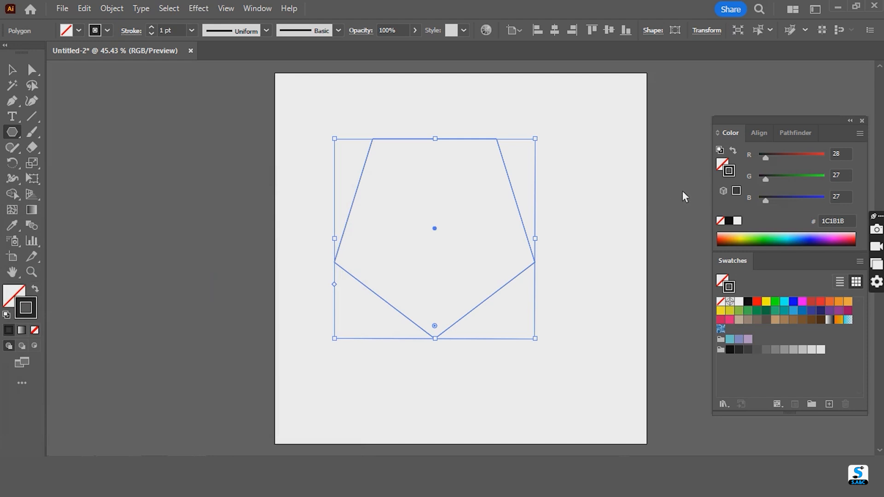
# Set the pentagon's stroke weight to 20 pt and move the pentagon nearer to the middle of the artboard
pyautogui.click(156, 28)
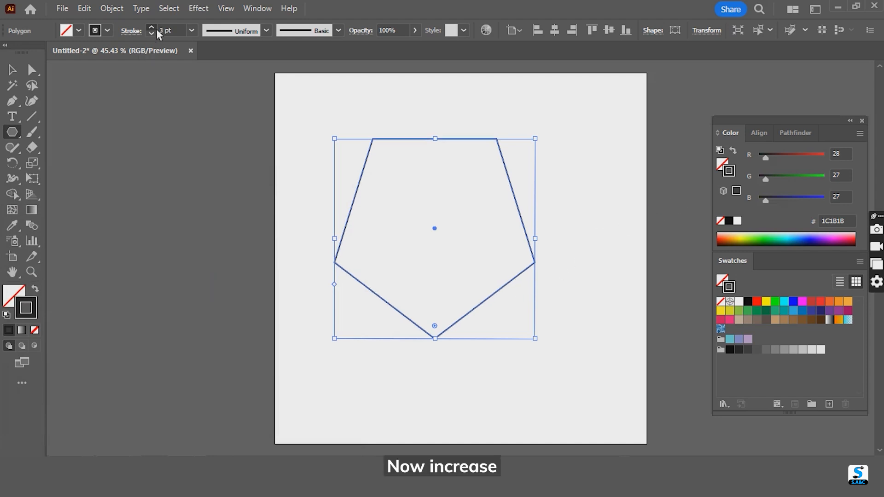
pyautogui.click(156, 29)
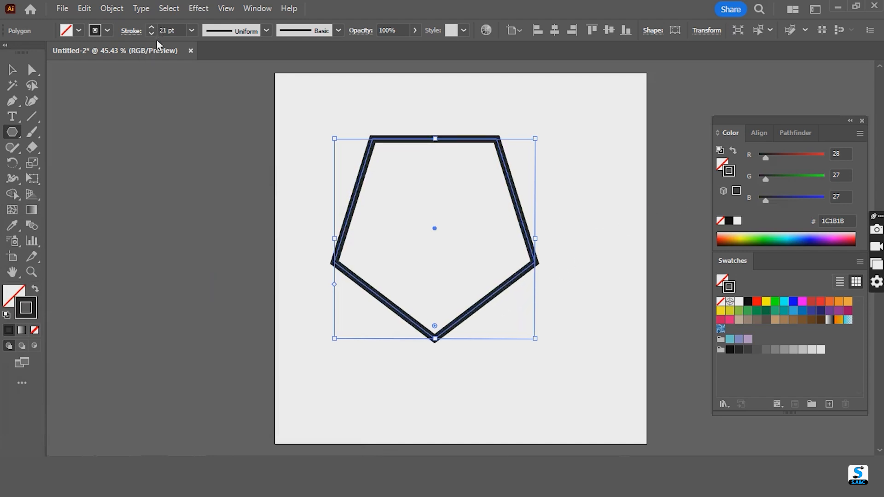
pyautogui.click(151, 33)
pyautogui.click(12, 70)
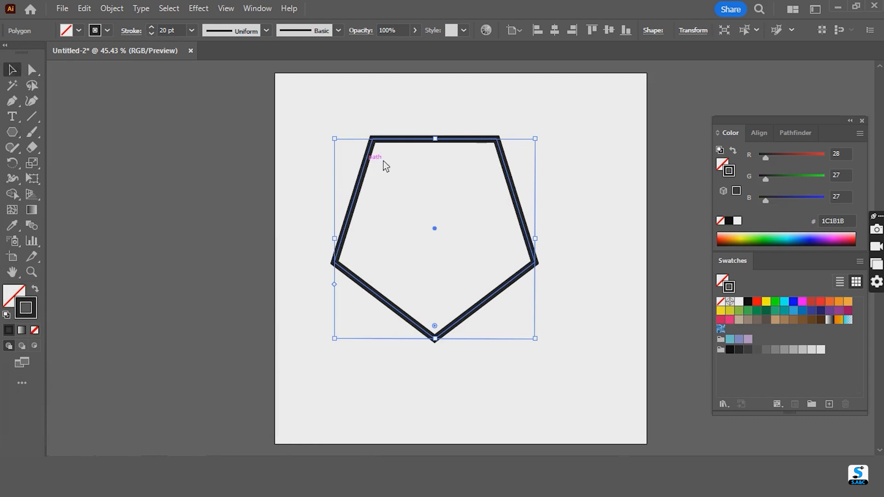
pyautogui.moveTo(419, 146); pyautogui.dragTo(449, 165)
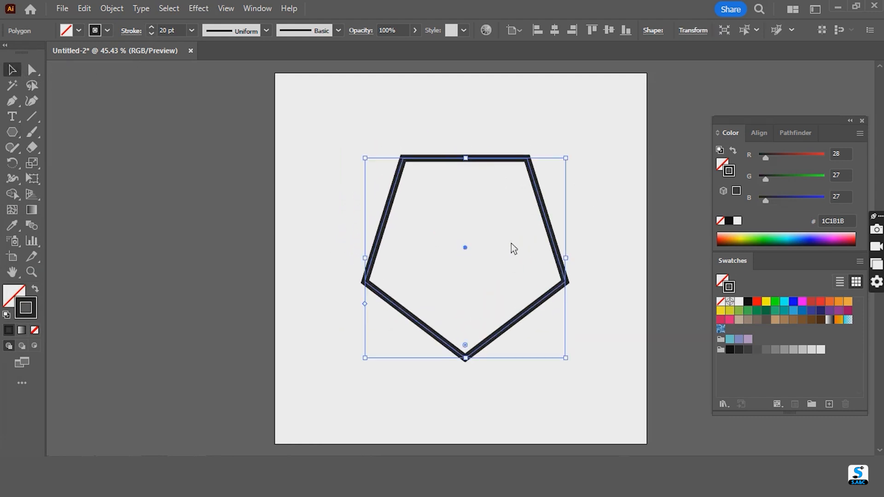
# Round the pentagon's left and right corners into wide curves to form a shield, keeping the top and bottom corners sharp
pyautogui.click(32, 70)
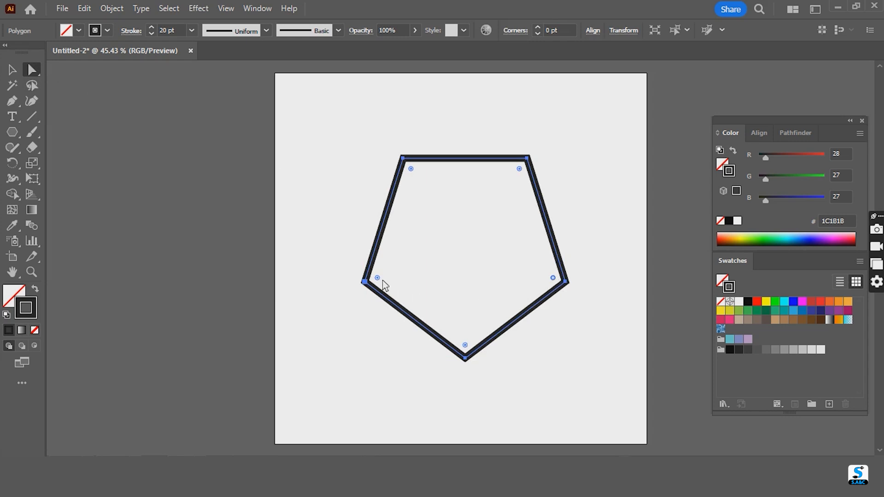
pyautogui.moveTo(385, 281); pyautogui.dragTo(504, 293)
pyautogui.press('v')
pyautogui.click(601, 335)
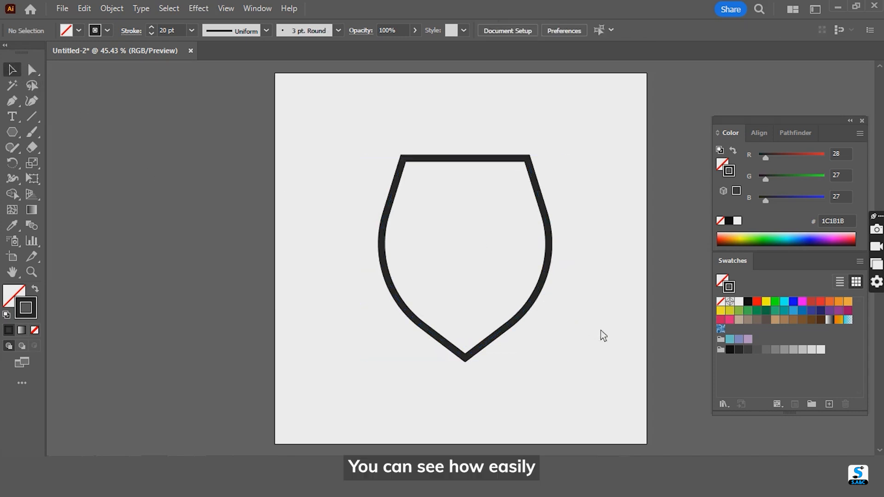
# Draw a circle about 223 pt in diameter overlapping the middle of the shield's top edge
pyautogui.click(21, 138)
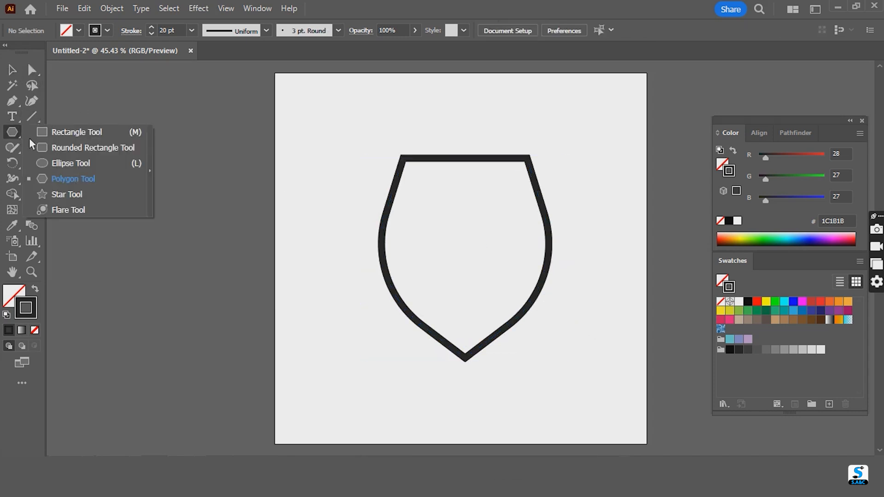
pyautogui.click(70, 163)
pyautogui.moveTo(431, 136); pyautogui.dragTo(483, 220)
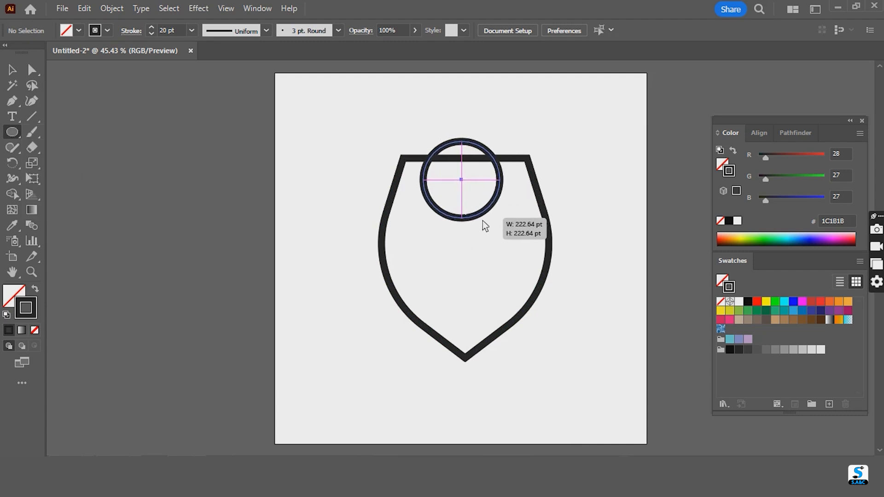
pyautogui.moveTo(483, 221); pyautogui.dragTo(485, 223)
pyautogui.press('v')
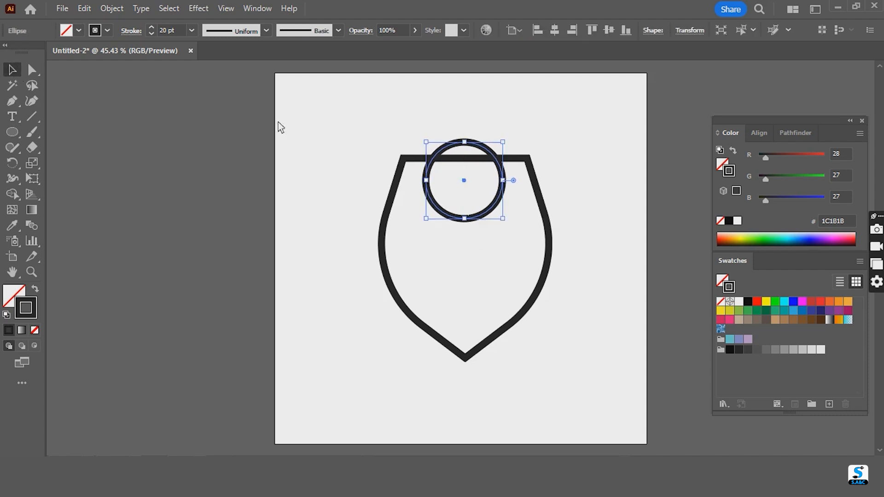
# Align the circle and the shield to each other on their horizontal centres
pyautogui.moveTo(381, 143); pyautogui.dragTo(571, 352)
pyautogui.click(554, 30)
pyautogui.click(604, 187)
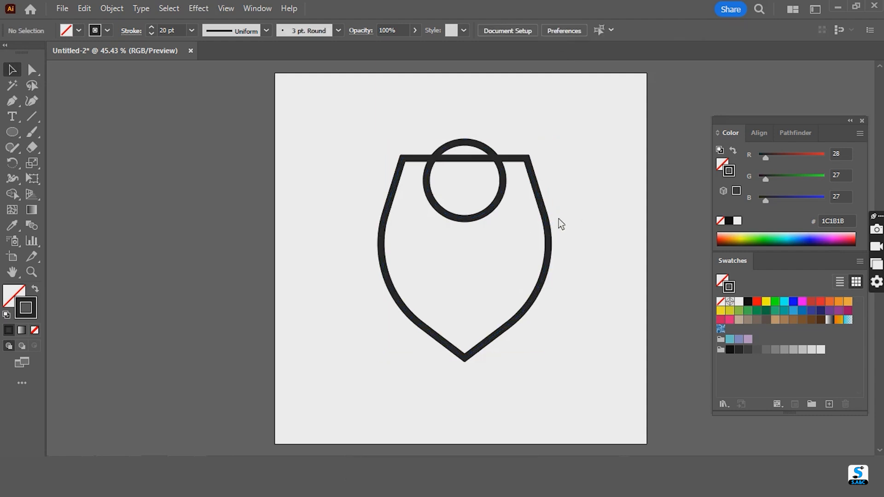
# Draw a vertical line from the circle's left side down past the shield's lower left edge
pyautogui.moveTo(34, 119); pyautogui.dragTo(68, 118)
pyautogui.moveTo(426, 141); pyautogui.dragTo(432, 360)
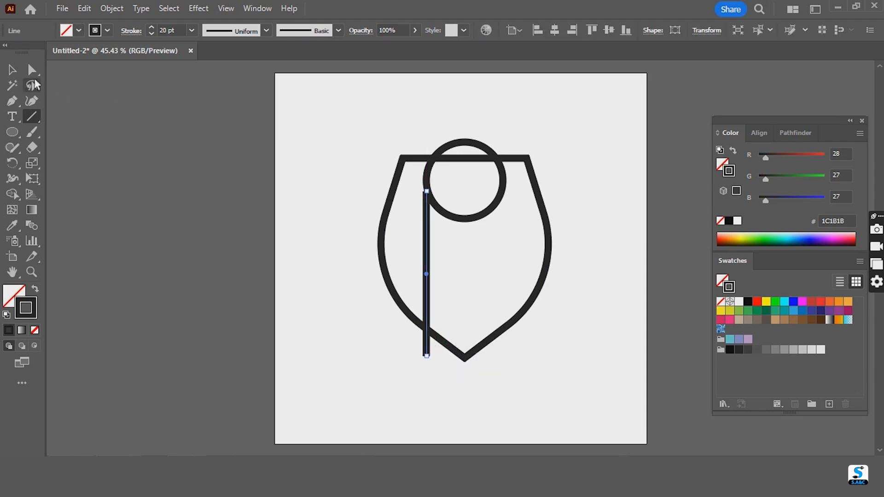
# Duplicate the vertical line a short distance to the right and repeat the copy to get five evenly spaced lines across the circle's width
pyautogui.click(12, 69)
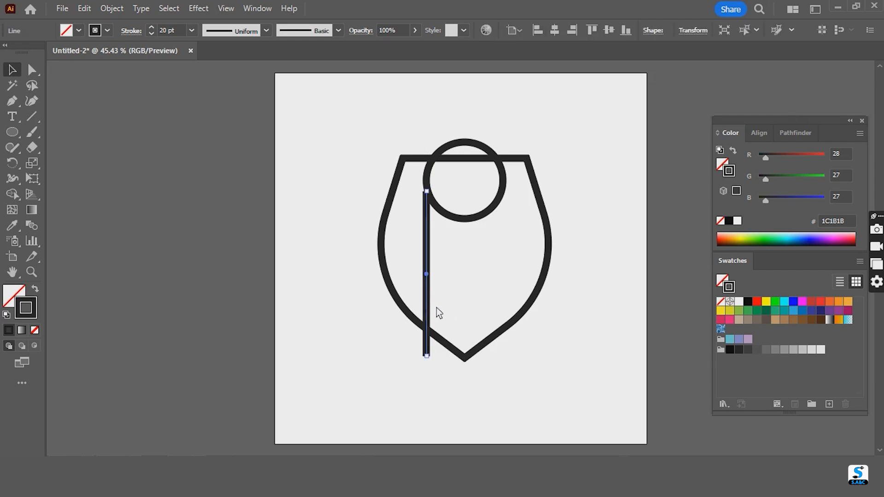
pyautogui.moveTo(432, 304); pyautogui.dragTo(449, 306)
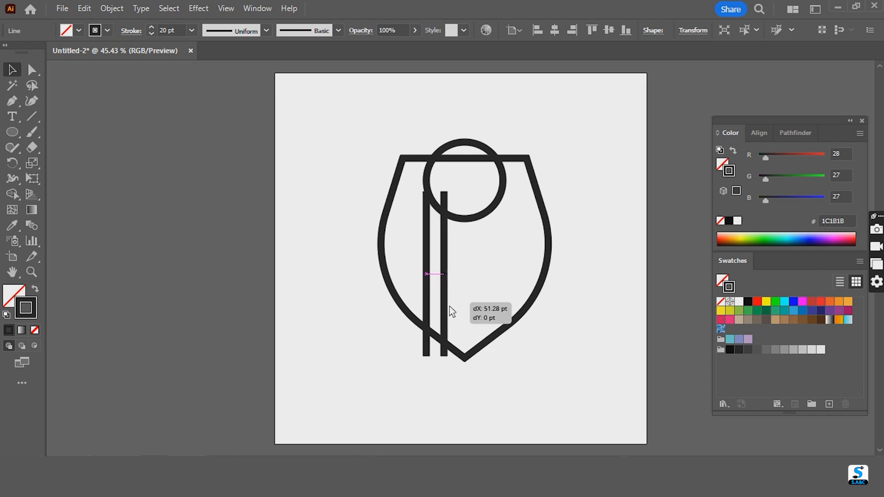
pyautogui.moveTo(450, 305); pyautogui.dragTo(451, 307)
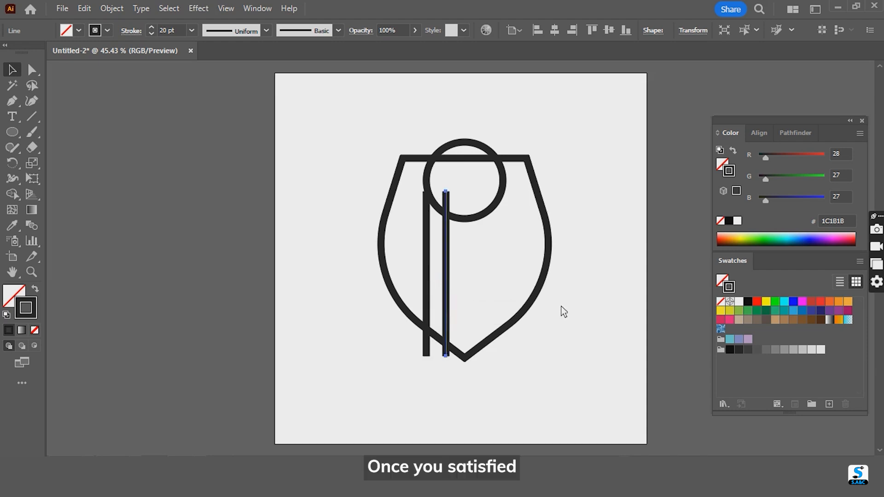
pyautogui.hotkey('ctrl', 'd')
pyautogui.hotkey('ctrl', 'd')
pyautogui.hotkey('ctrl', 'd')
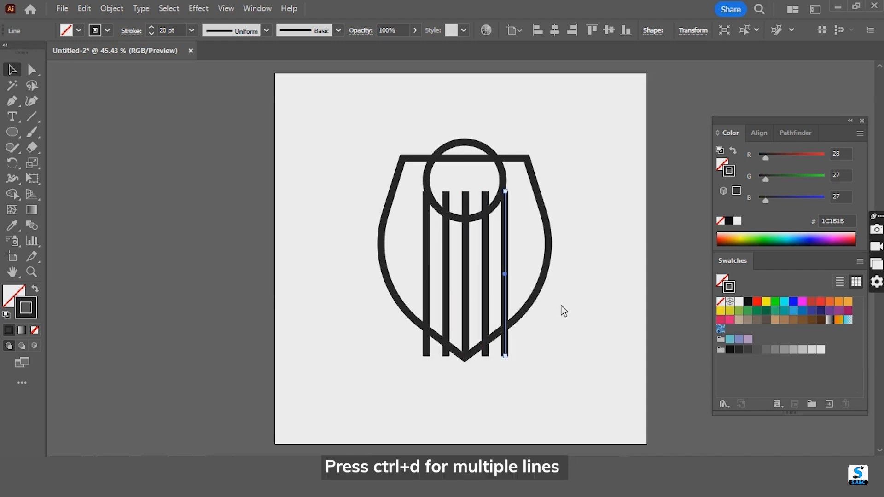
pyautogui.click(592, 298)
# Paste a copy of the circle in place and enlarge it from its centre to about 291 pt
pyautogui.click(508, 180)
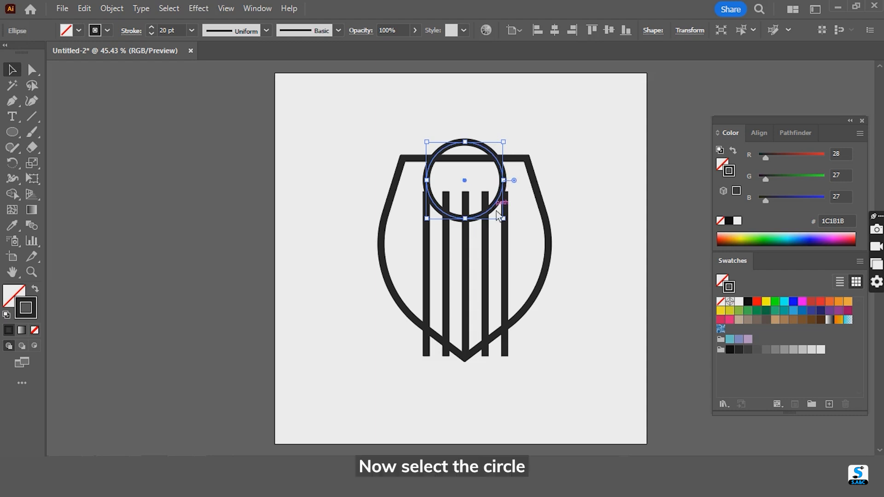
pyautogui.click(85, 8)
pyautogui.click(104, 70)
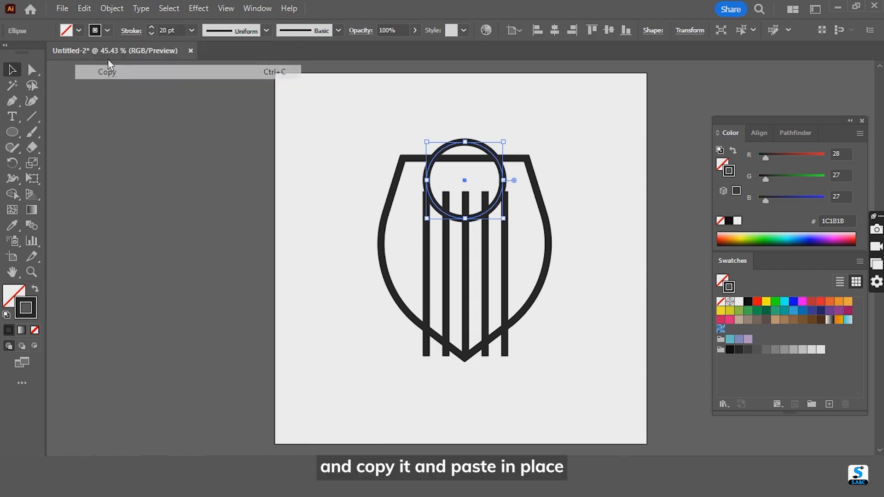
pyautogui.click(84, 8)
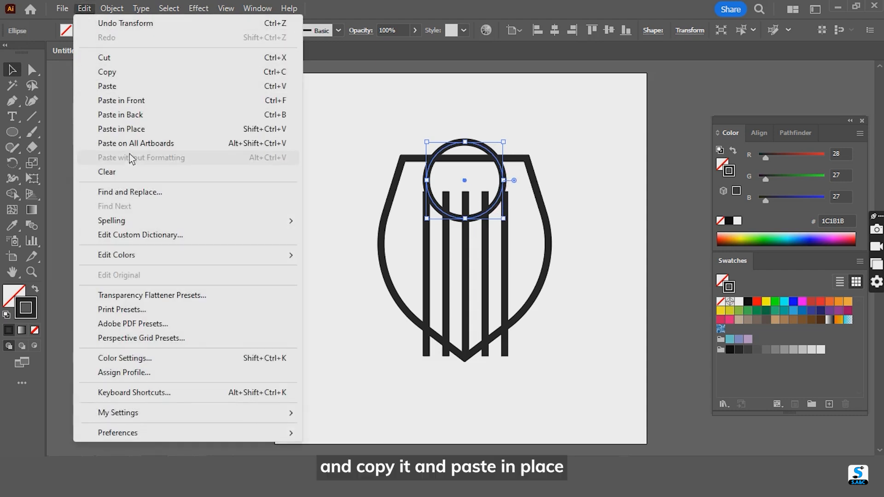
pyautogui.click(132, 130)
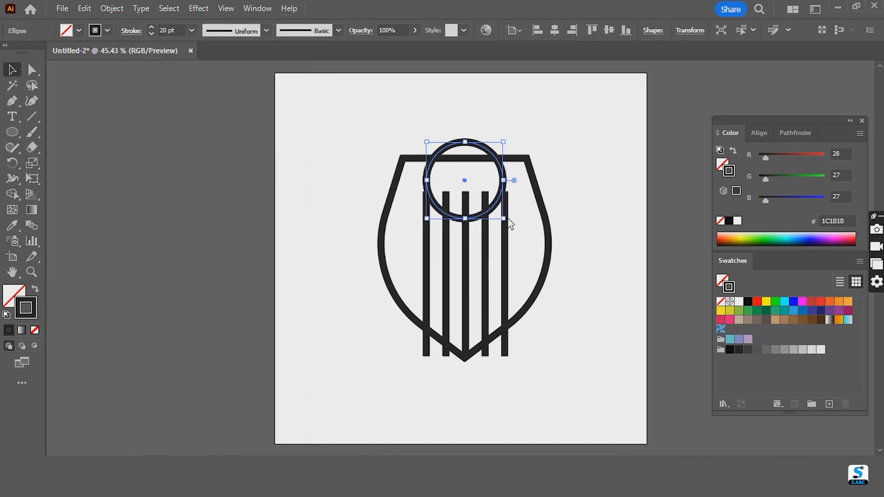
pyautogui.moveTo(509, 219); pyautogui.dragTo(523, 248)
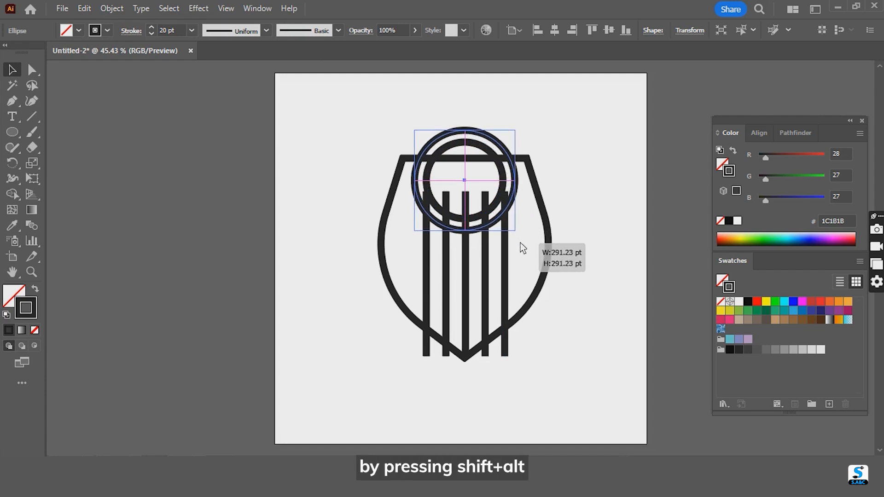
pyautogui.moveTo(520, 242); pyautogui.dragTo(521, 242)
# Select all the artwork and use the Shape Builder to remove the parts of the shield's top edge that lie inside the circles
pyautogui.moveTo(590, 115); pyautogui.dragTo(397, 377)
pyautogui.moveTo(354, 397); pyautogui.dragTo(352, 398)
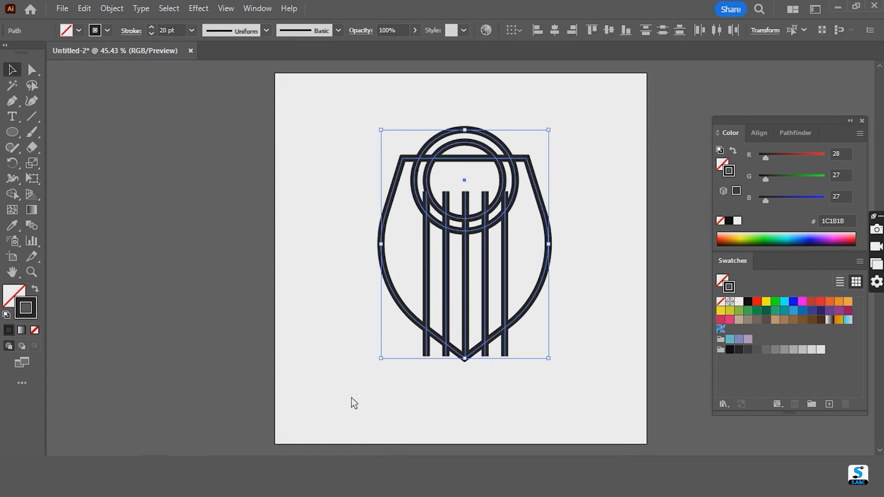
pyautogui.click(18, 196)
pyautogui.hotkey('ctrl', '=')
pyautogui.hotkey('ctrl', '=')
pyautogui.hotkey('ctrl', '=')
pyautogui.hotkey('ctrl', '=')
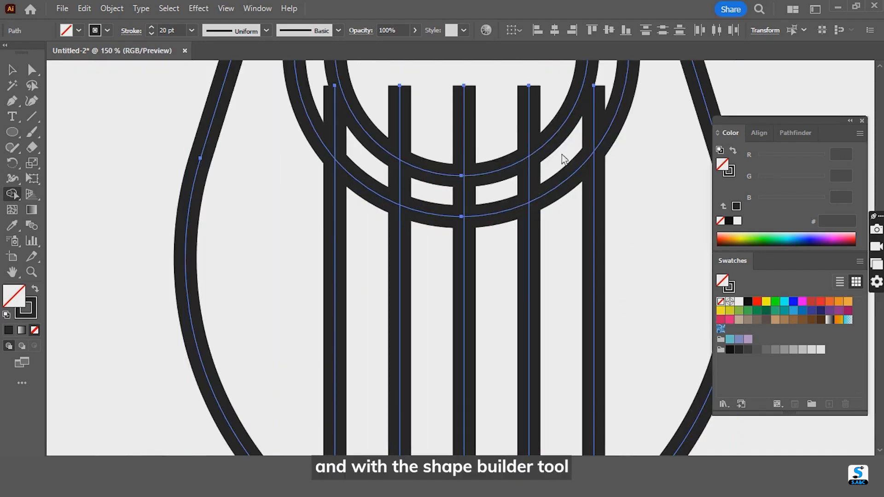
pyautogui.moveTo(600, 94)
pyautogui.mouseDown()
pyautogui.moveTo(576, 265)
pyautogui.moveTo(553, 285)
pyautogui.mouseUp()
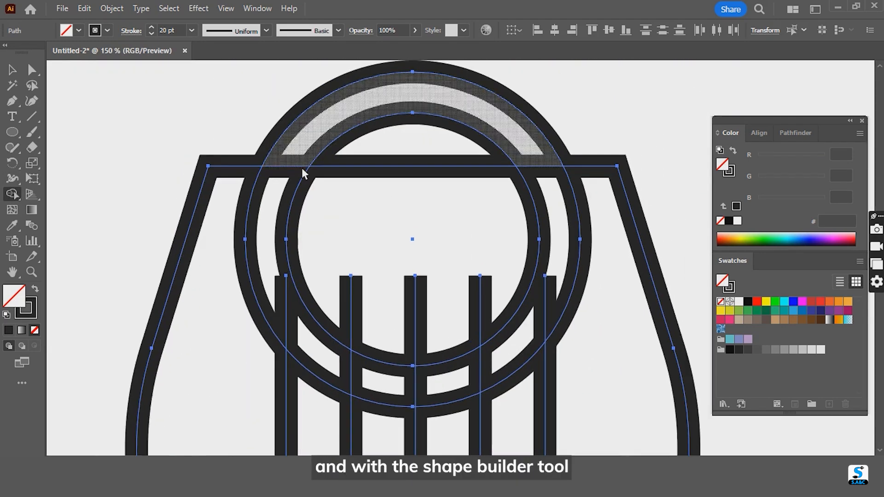
pyautogui.moveTo(302, 168); pyautogui.dragTo(291, 188)
pyautogui.keyDown('alt'); pyautogui.click(349, 161); pyautogui.keyUp('alt')
pyautogui.moveTo(541, 313); pyautogui.dragTo(555, 305)
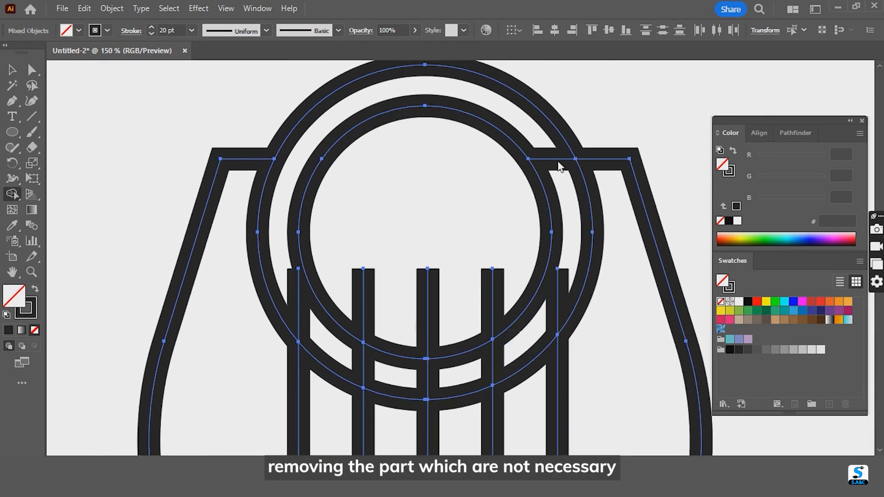
pyautogui.keyDown('alt'); pyautogui.click(558, 162); pyautogui.keyUp('alt')
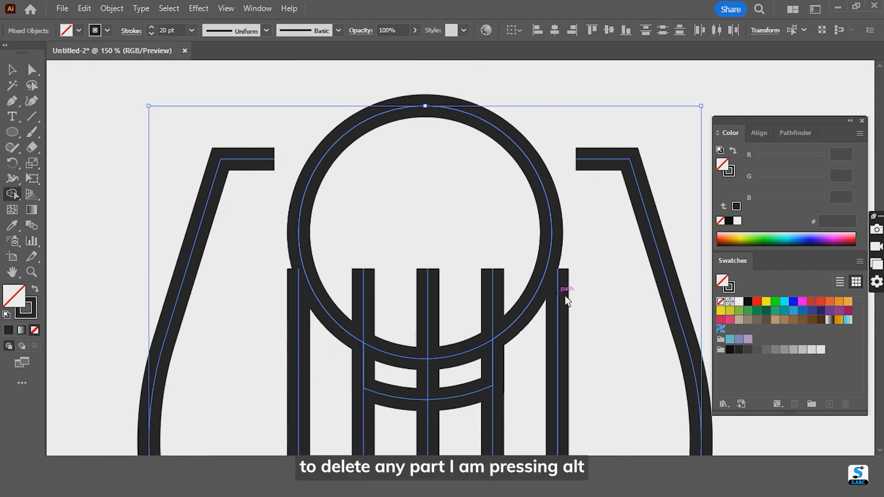
# Remove the rightmost line's end inside the outer circle and the three middle lines' ends inside the inner circle
pyautogui.scroll(1, 562, 297)
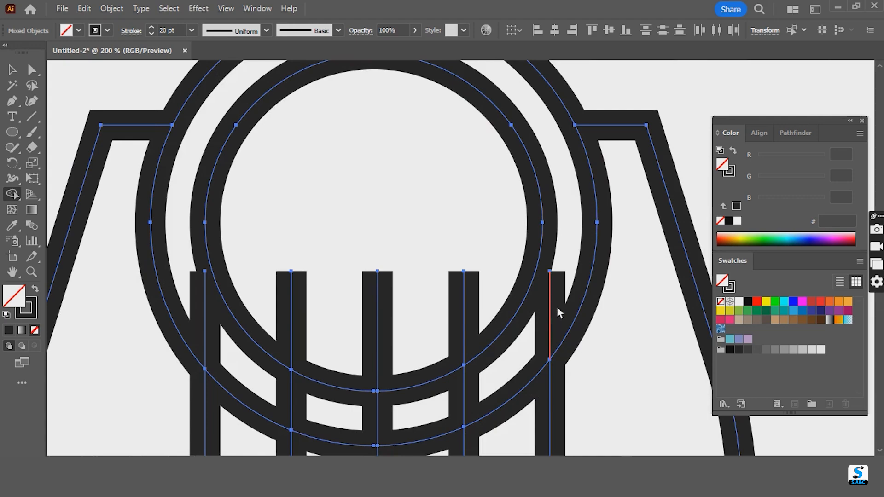
pyautogui.keyDown('alt'); pyautogui.click(556, 306); pyautogui.keyUp('alt')
pyautogui.keyDown('alt'); pyautogui.click(468, 305); pyautogui.keyUp('alt')
pyautogui.keyDown('alt'); pyautogui.click(382, 313); pyautogui.keyUp('alt')
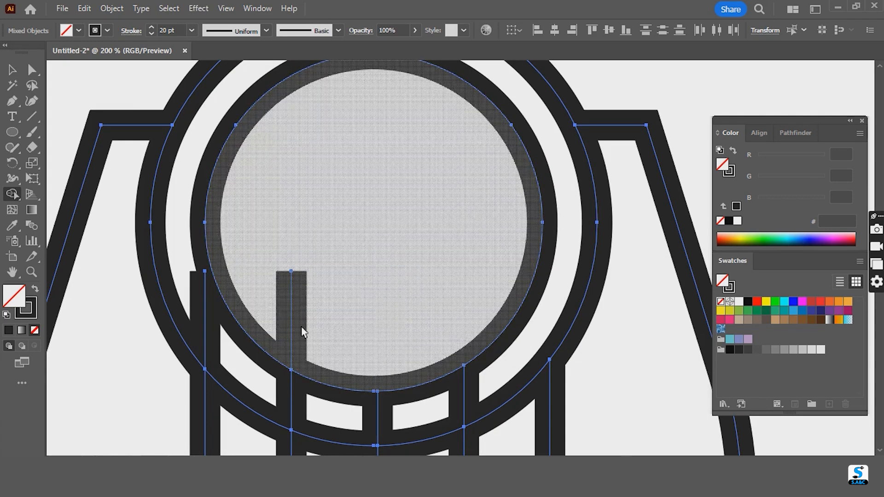
pyautogui.keyDown('alt'); pyautogui.click(296, 318); pyautogui.keyUp('alt')
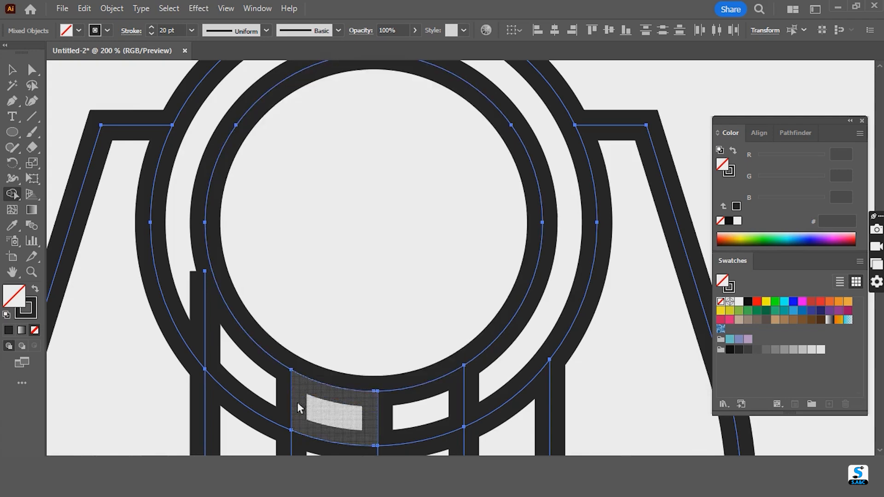
# Remove the three middle lines' pieces between the two circles and the leftmost line's end inside the outer circle
pyautogui.keyDown('alt'); pyautogui.click(295, 402); pyautogui.keyUp('alt')
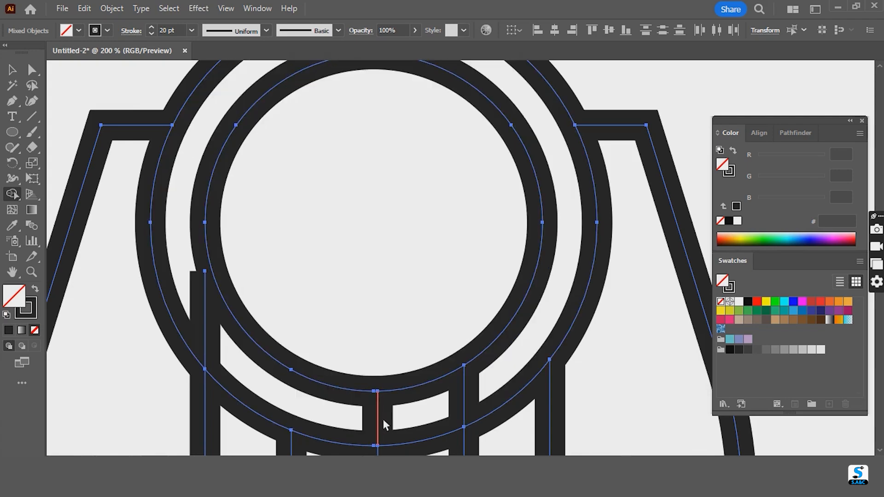
pyautogui.keyDown('alt'); pyautogui.click(383, 419); pyautogui.keyUp('alt')
pyautogui.keyDown('alt'); pyautogui.click(468, 401); pyautogui.keyUp('alt')
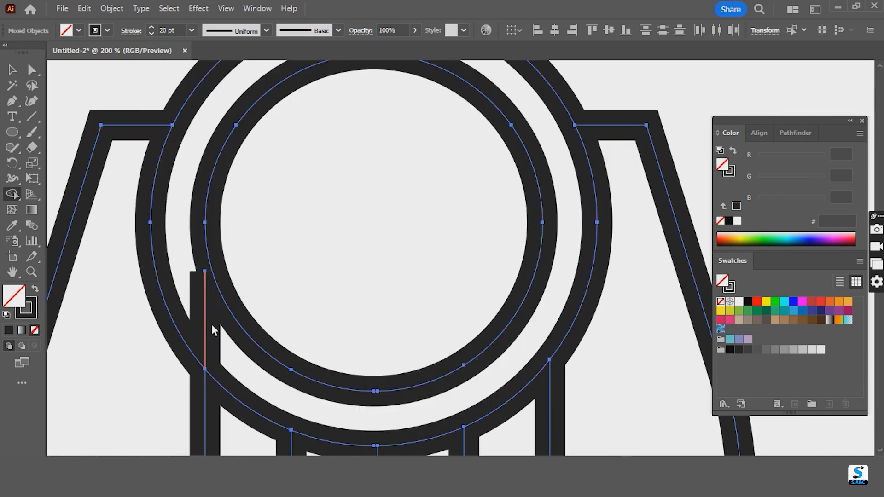
pyautogui.click(208, 321)
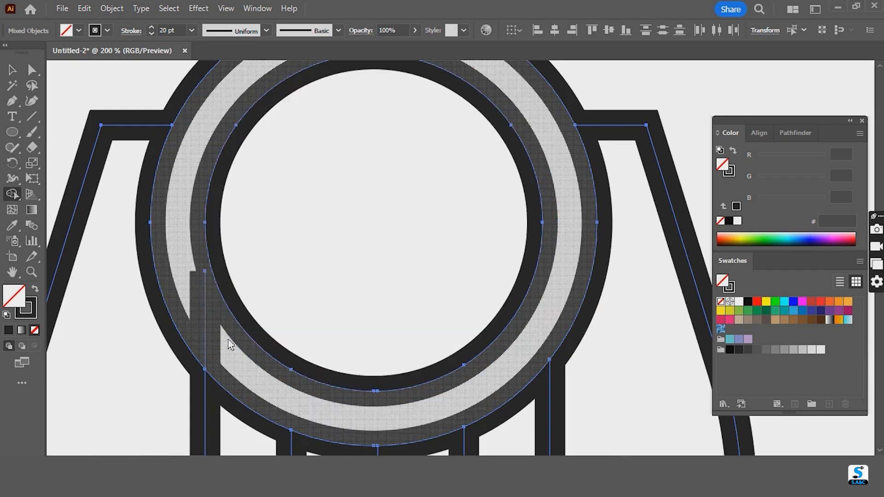
pyautogui.click(212, 320)
# Remove the outer circle's left and right arcs between the shield's top edge and the outermost vertical lines, leaving the Shape Builder
pyautogui.hotkey('ctrl', '-')
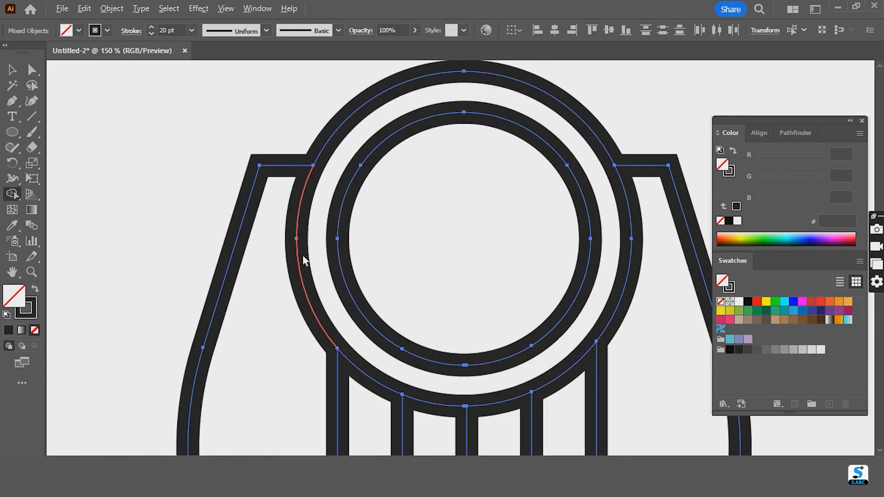
pyautogui.moveTo(302, 249); pyautogui.dragTo(319, 257)
pyautogui.hscroll(4, 436, 276)
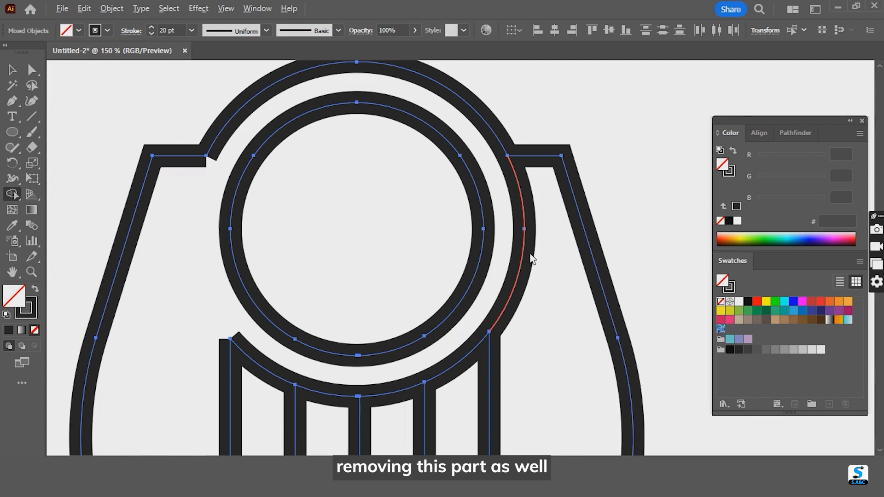
pyautogui.keyDown('alt'); pyautogui.click(529, 259); pyautogui.keyUp('alt')
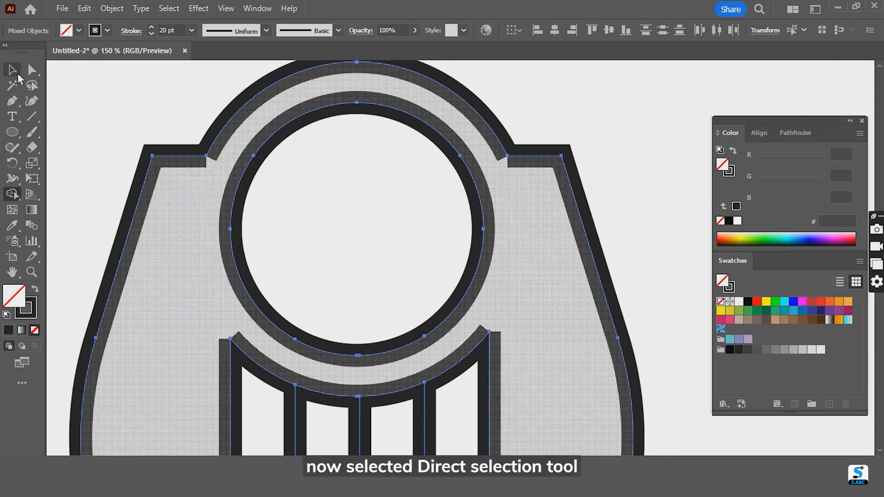
pyautogui.click(18, 74)
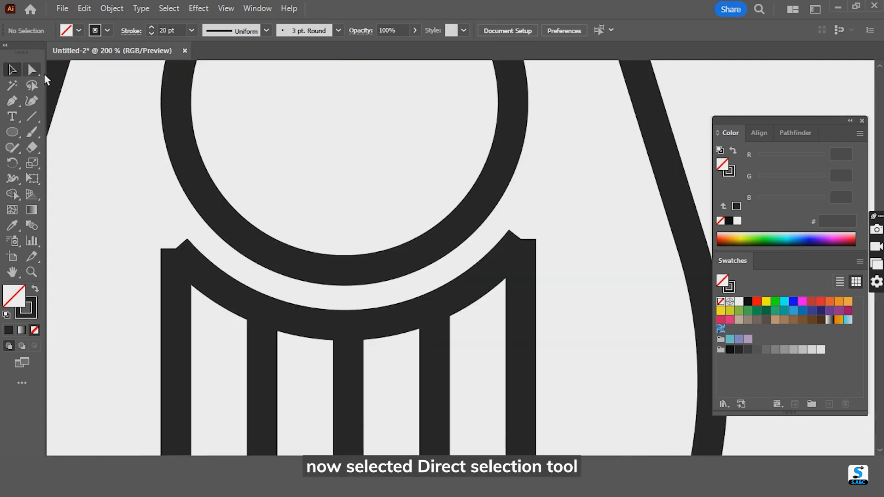
# Join the lower arc's two ends to the tops of the outermost vertical lines, first on the right and on the left
pyautogui.moveTo(35, 72); pyautogui.dragTo(81, 72)
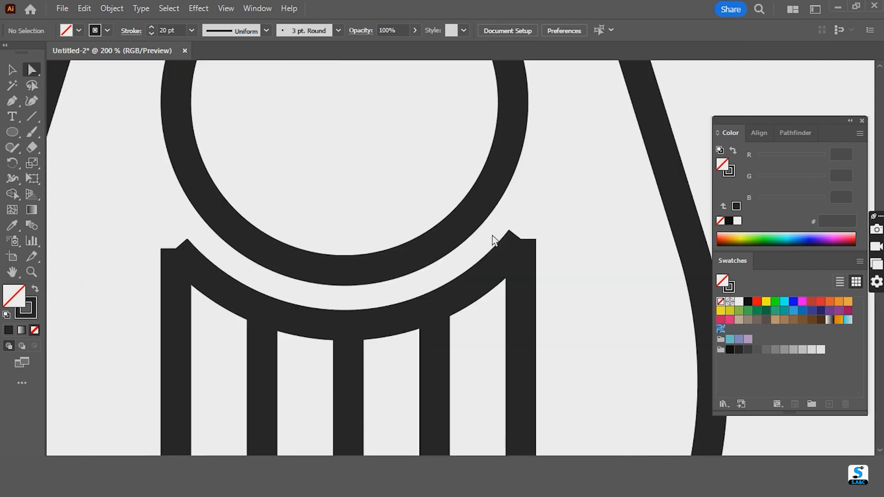
pyautogui.moveTo(565, 225); pyautogui.dragTo(502, 279)
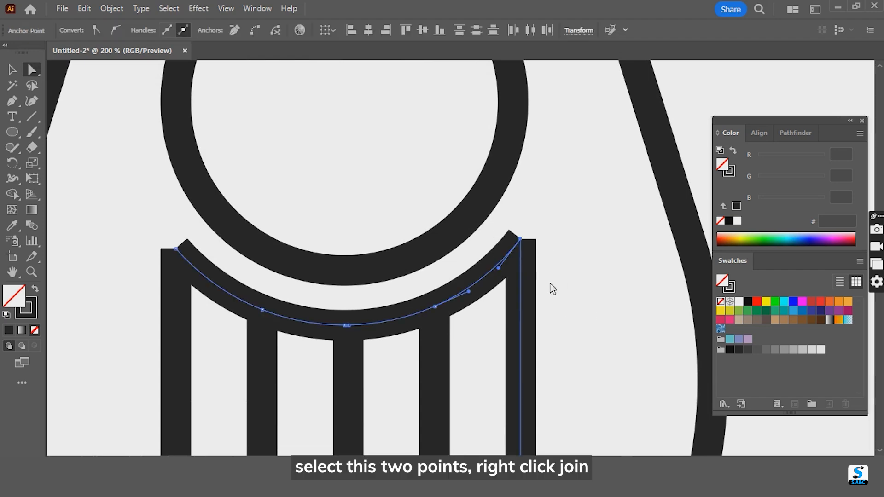
pyautogui.rightClick(525, 246)
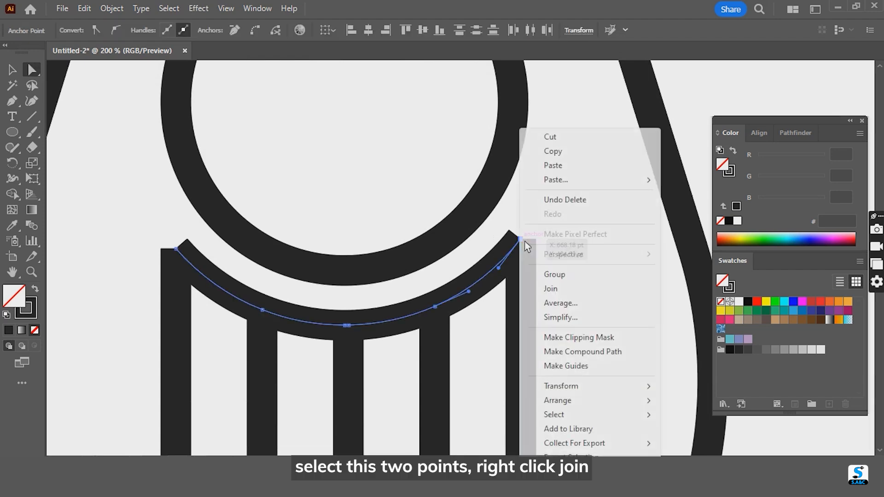
pyautogui.click(557, 290)
pyautogui.hscroll(-5, 538, 341)
pyautogui.moveTo(291, 247); pyautogui.dragTo(369, 295)
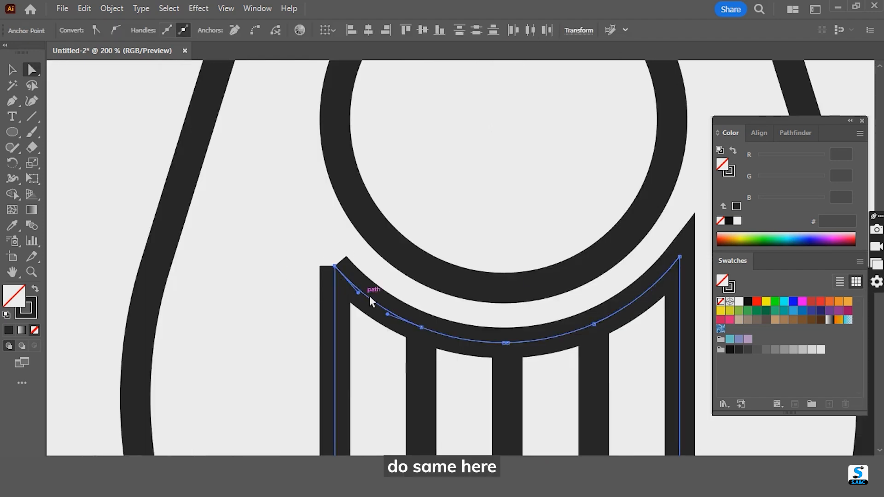
pyautogui.rightClick(339, 270)
pyautogui.click(402, 292)
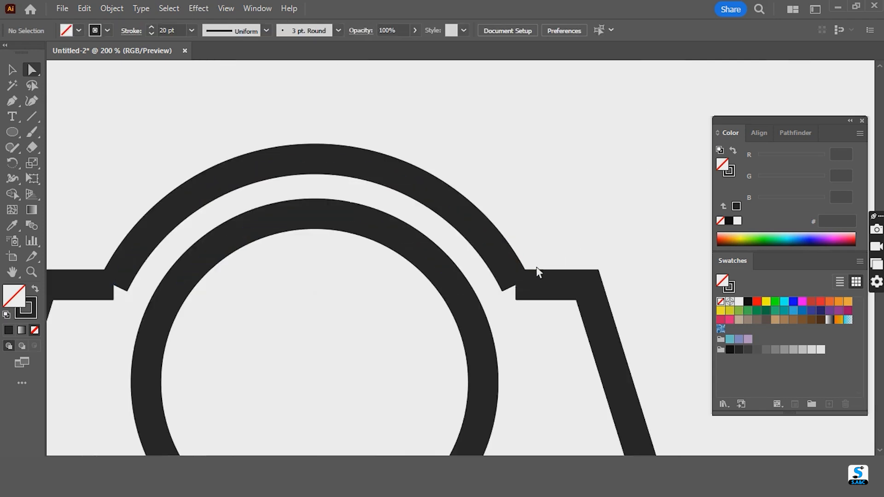
# Join the upper arc's right and left ends to the adjoining ends of the shield's top edge
pyautogui.moveTo(507, 309); pyautogui.dragTo(506, 309)
pyautogui.rightClick(523, 287)
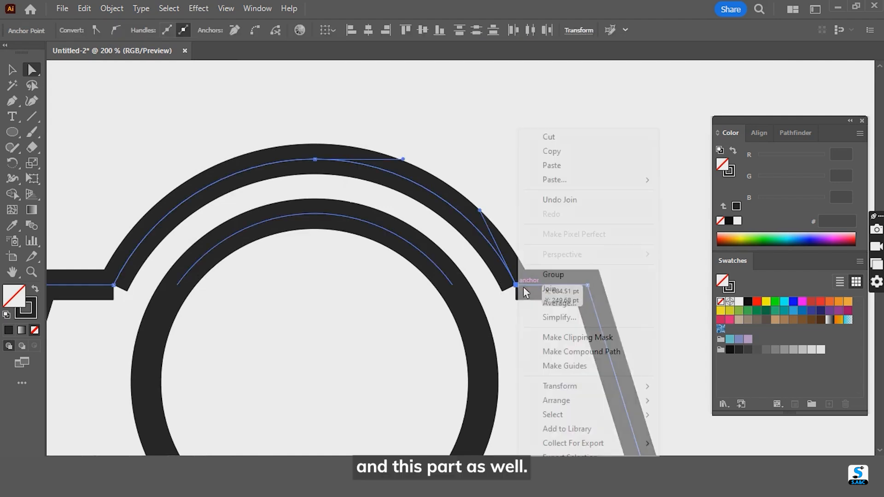
pyautogui.click(558, 291)
pyautogui.hscroll(-4, 570, 352)
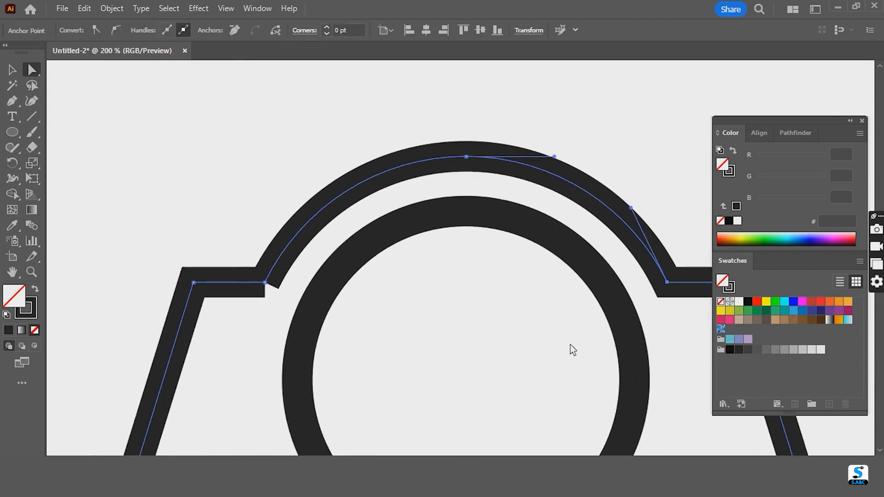
pyautogui.moveTo(243, 262); pyautogui.dragTo(292, 312)
pyautogui.rightClick(266, 281)
pyautogui.click(311, 293)
# Select all the artwork and use the Shape Builder to remove the four vertical line ends protruding below the shield's lower edges
pyautogui.hotkey('ctrl', '0')
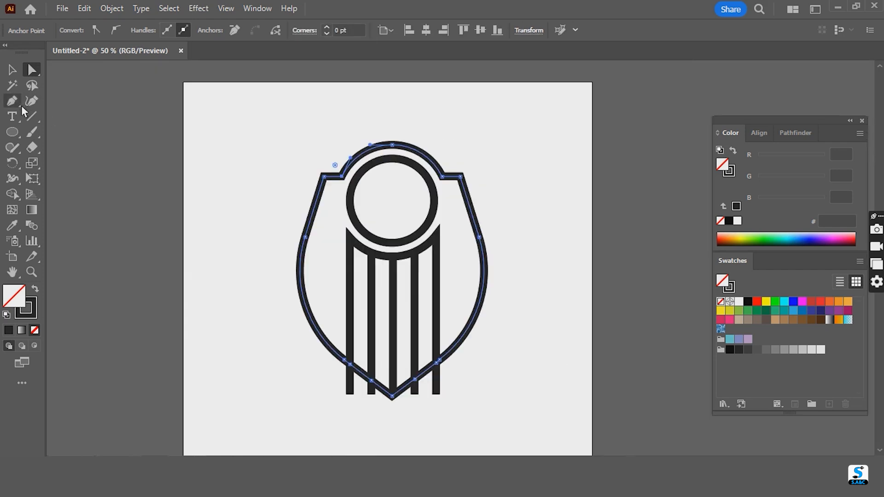
pyautogui.press('v')
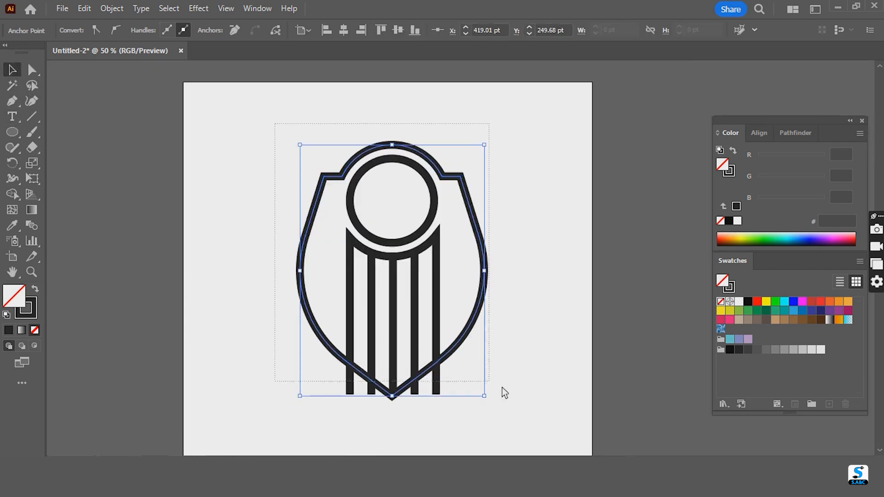
pyautogui.hotkey('ctrl', 'a')
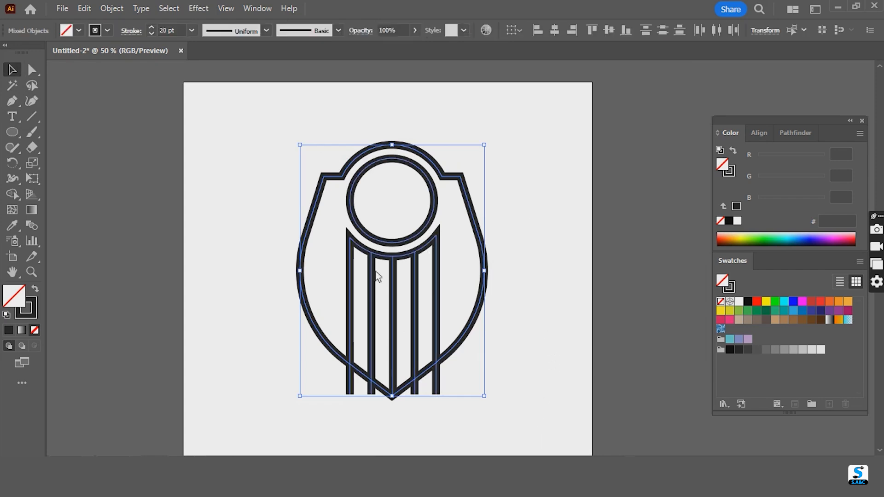
pyautogui.click(12, 193)
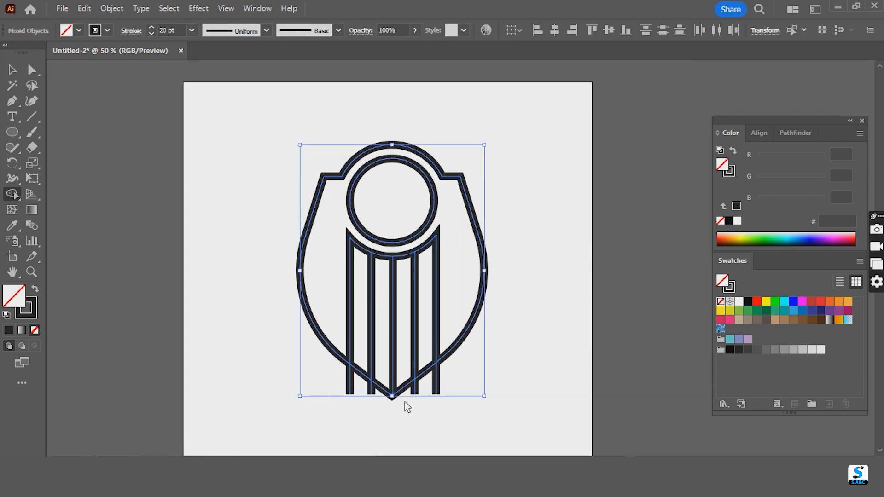
pyautogui.hotkey('ctrl', '+')
pyautogui.hotkey('ctrl', '+')
pyautogui.hotkey('ctrl', '+')
pyautogui.scroll(-2, 437, 330)
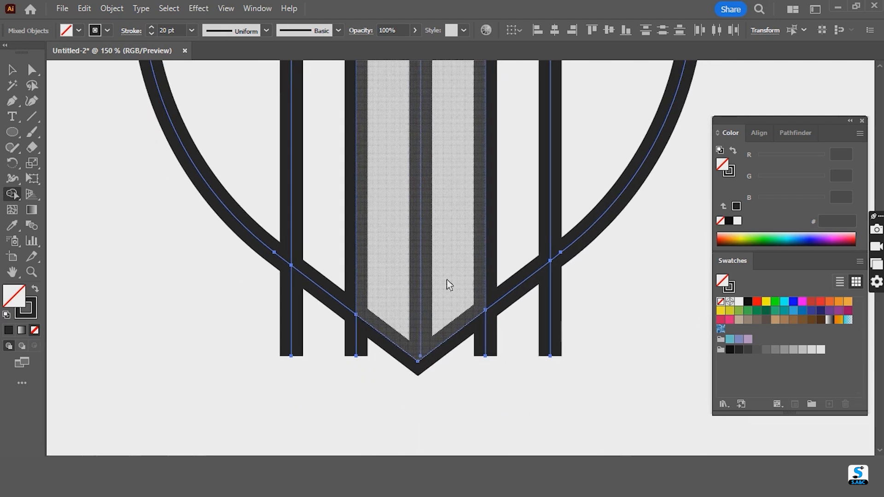
pyautogui.keyDown('alt'); pyautogui.click(556, 322); pyautogui.keyUp('alt')
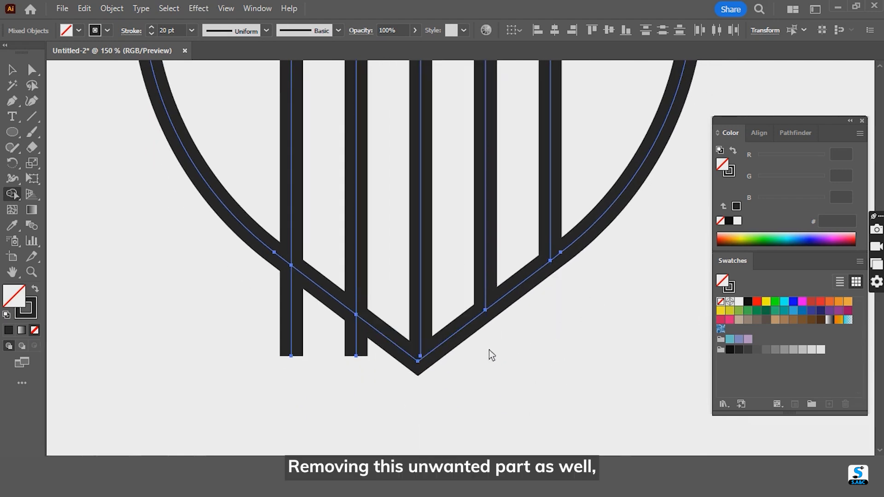
pyautogui.keyDown('alt'); pyautogui.click(357, 348); pyautogui.keyUp('alt')
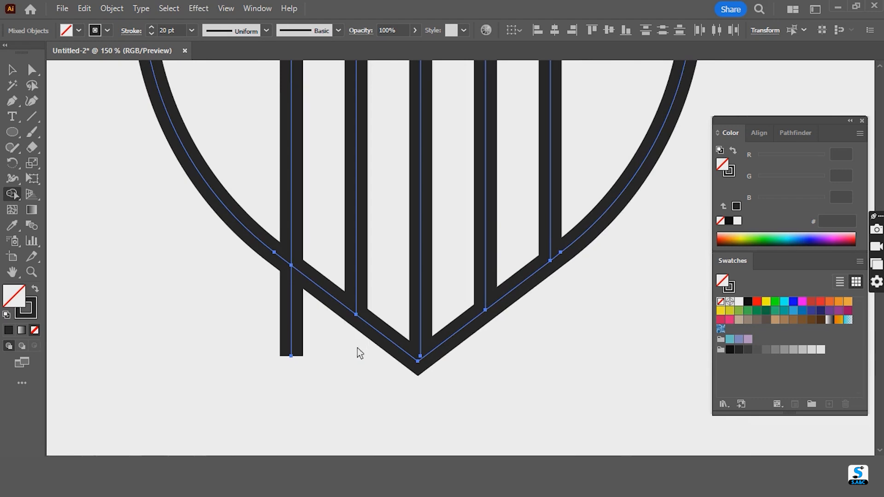
pyautogui.keyDown('alt'); pyautogui.click(297, 328); pyautogui.keyUp('alt')
pyautogui.hotkey('ctrl', '-')
pyautogui.hotkey('ctrl', '-')
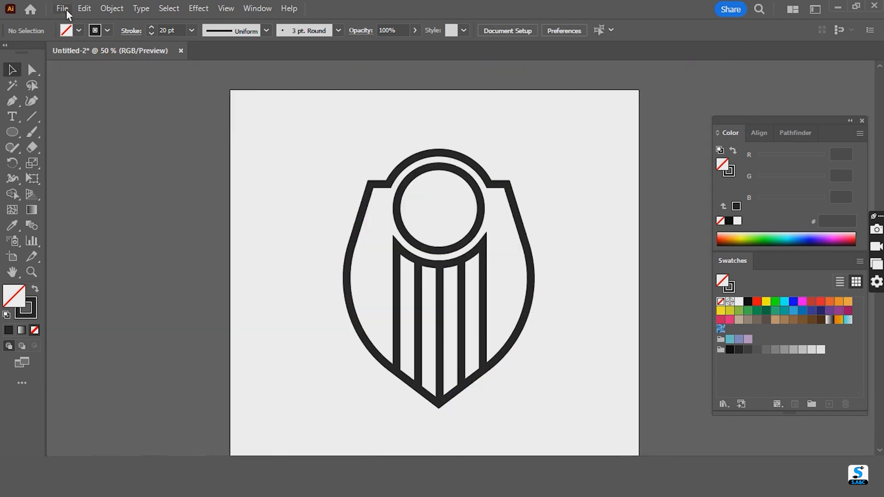
# Open the cricket ball image AdobeStock_552749225.png from the Desktop
pyautogui.click(66, 14)
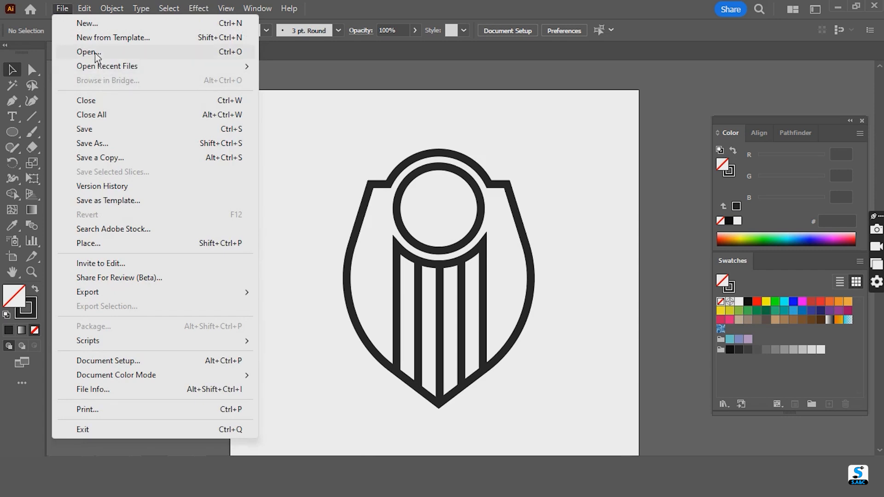
pyautogui.click(98, 58)
pyautogui.click(290, 188)
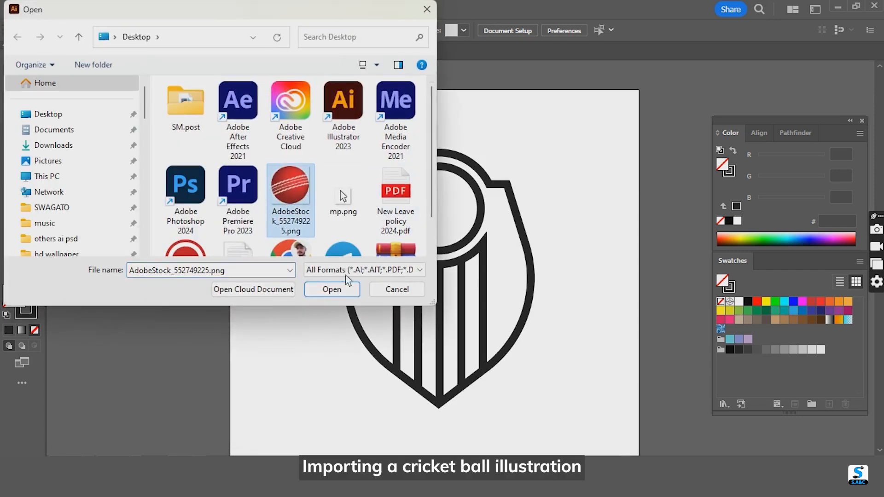
pyautogui.click(331, 289)
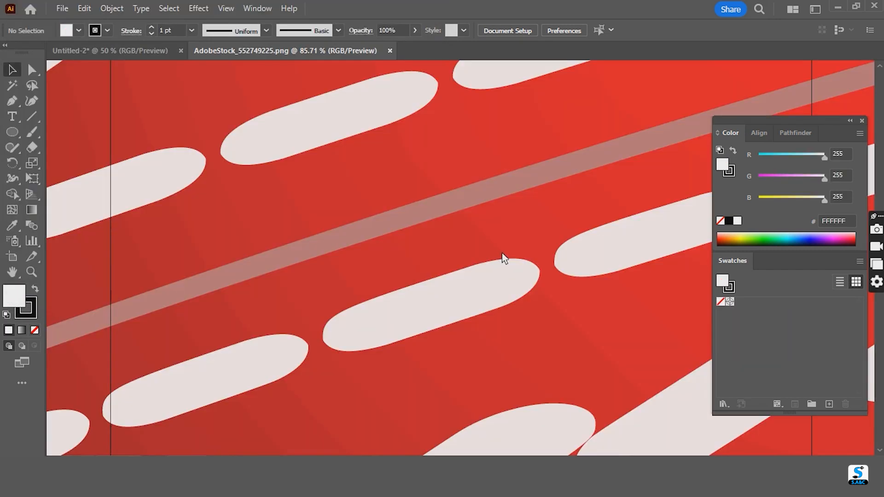
# Move the cricket ball image from its own document into the Untitled-2 logo document
pyautogui.hotkey('ctrl', '-')
pyautogui.hotkey('ctrl', '-')
pyautogui.hotkey('ctrl', '-')
pyautogui.hotkey('ctrl', '-')
pyautogui.hotkey('ctrl', '-')
pyautogui.hotkey('ctrl', '-')
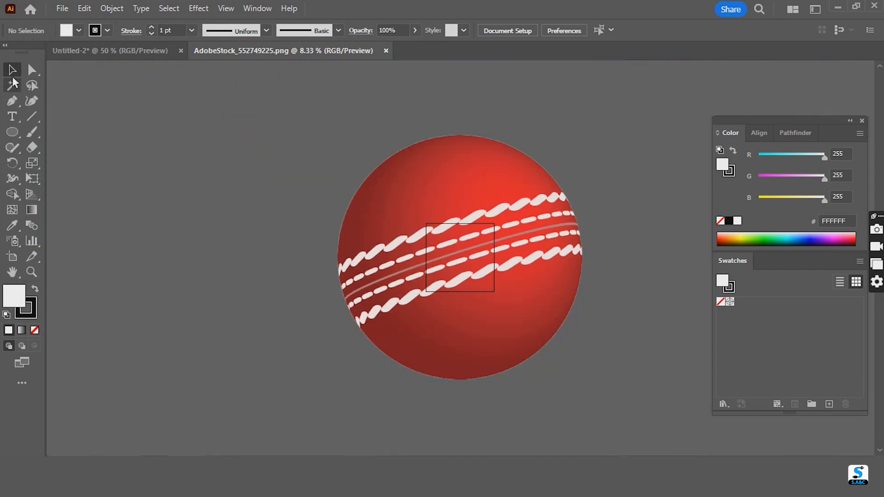
pyautogui.moveTo(451, 259); pyautogui.dragTo(146, 69)
pyautogui.moveTo(442, 315); pyautogui.dragTo(508, 297)
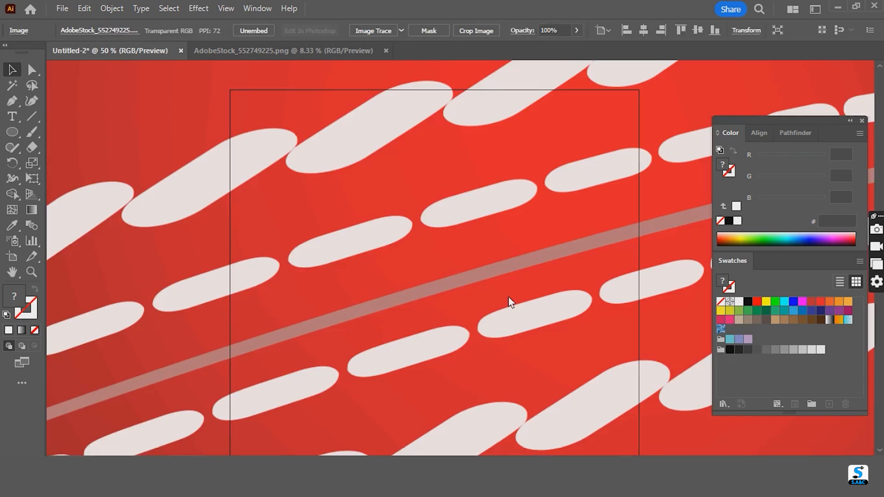
# Scale the cricket ball image down proportionally to roughly half the artboard's width
pyautogui.hotkey('ctrl', '-')
pyautogui.hotkey('ctrl', '-')
pyautogui.hotkey('ctrl', '-')
pyautogui.hotkey('ctrl', '-')
pyautogui.hotkey('ctrl', '-')
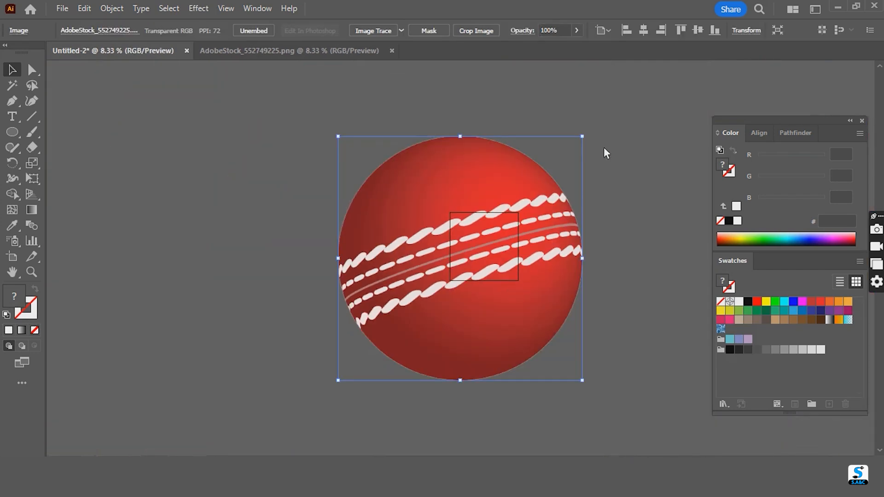
pyautogui.moveTo(590, 136); pyautogui.dragTo(477, 270)
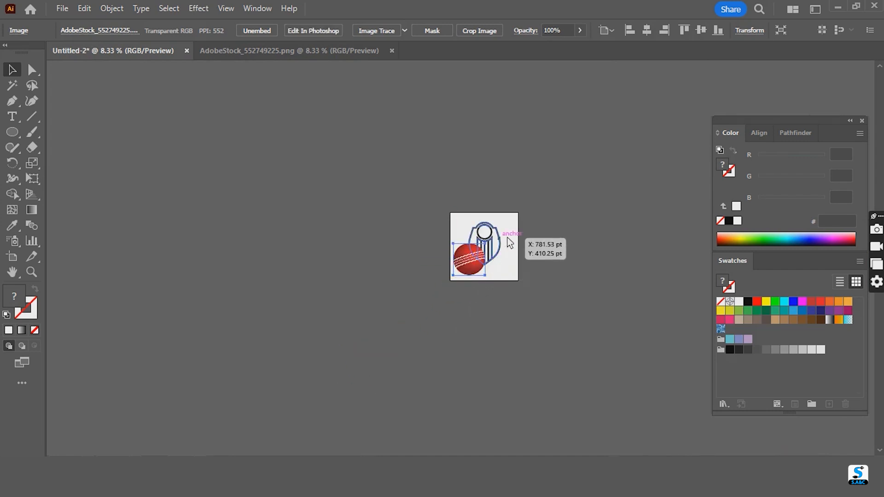
# Shrink the cricket ball further and centre it inside the logo's circle, leaving an even gap around it
pyautogui.hotkey('ctrl', '+')
pyautogui.hotkey('ctrl', '+')
pyautogui.hotkey('ctrl', '+')
pyautogui.hotkey('ctrl', '+')
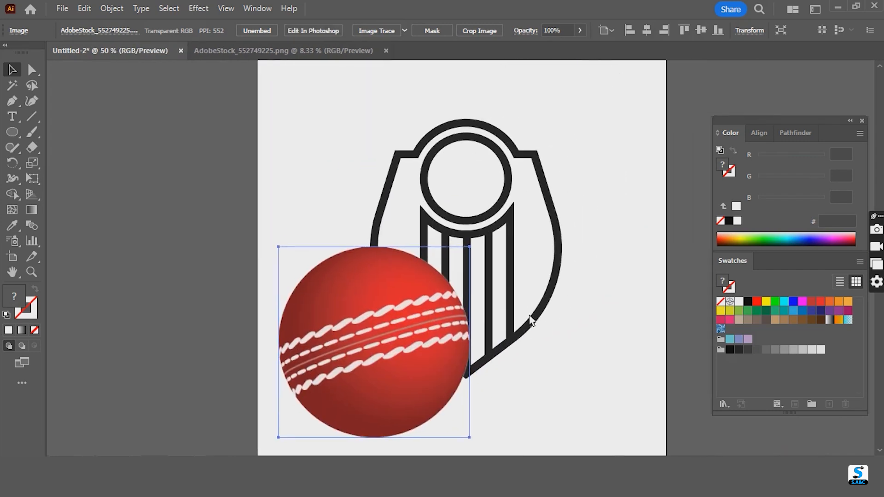
pyautogui.moveTo(461, 248); pyautogui.dragTo(336, 388)
pyautogui.moveTo(306, 423); pyautogui.dragTo(461, 192)
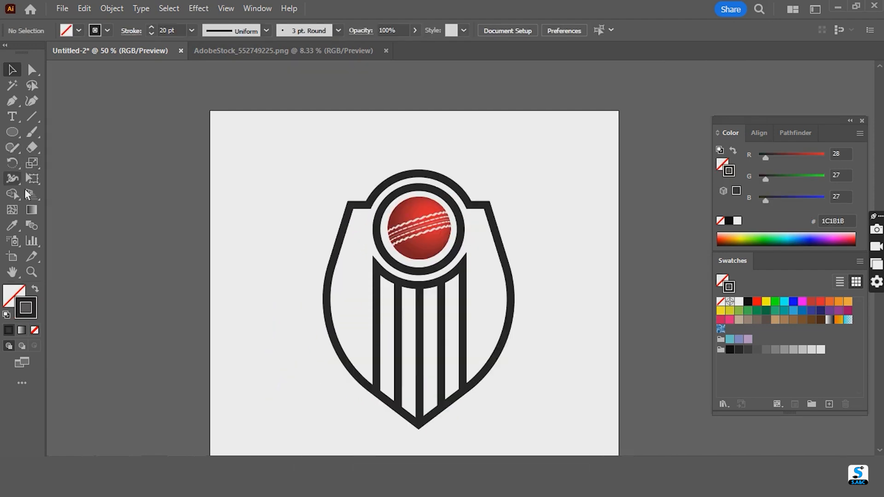
# Draw a small five-pointed star above the shield's upper-left corner, with a black fill and no stroke
pyautogui.moveTo(14, 134); pyautogui.dragTo(78, 194)
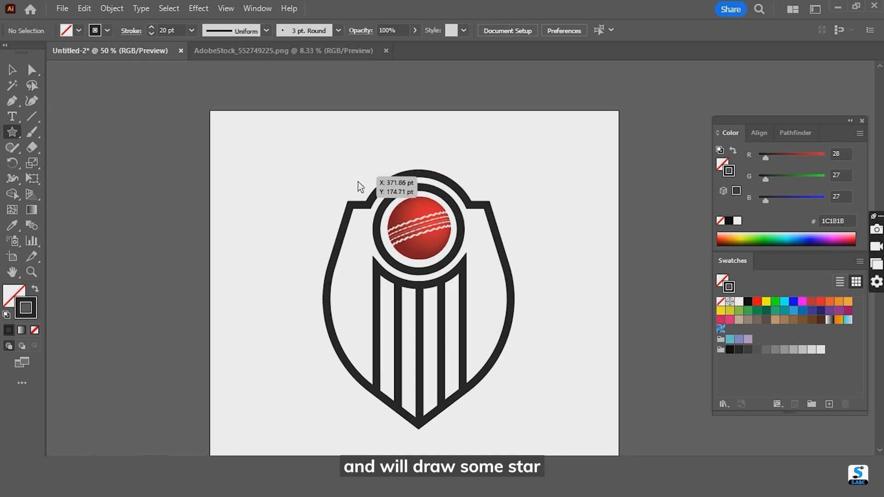
pyautogui.moveTo(352, 179); pyautogui.dragTo(363, 189)
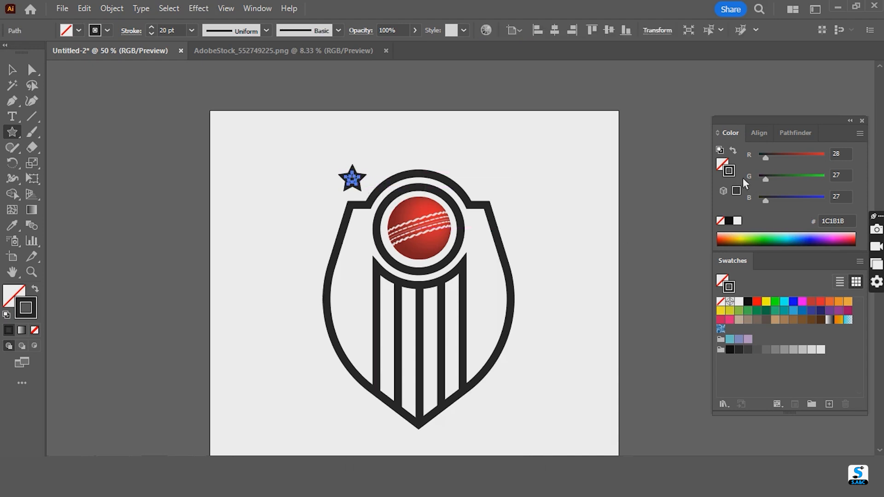
pyautogui.click(726, 168)
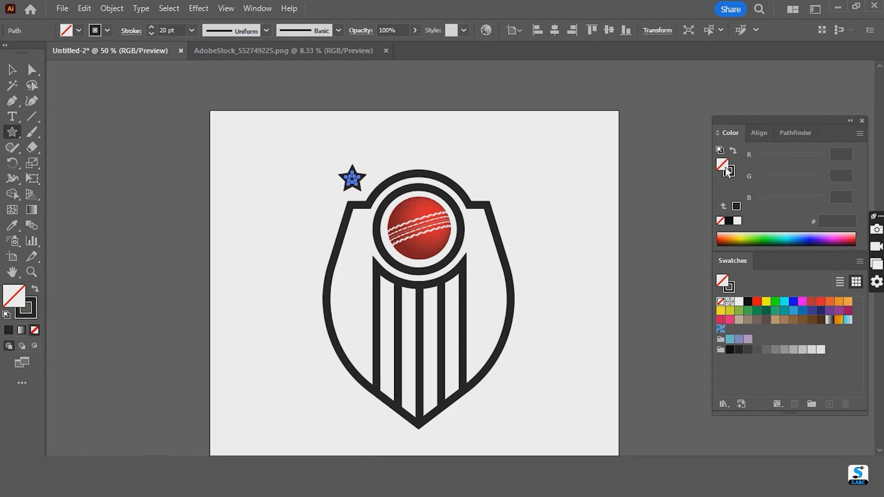
pyautogui.click(729, 221)
pyautogui.click(732, 174)
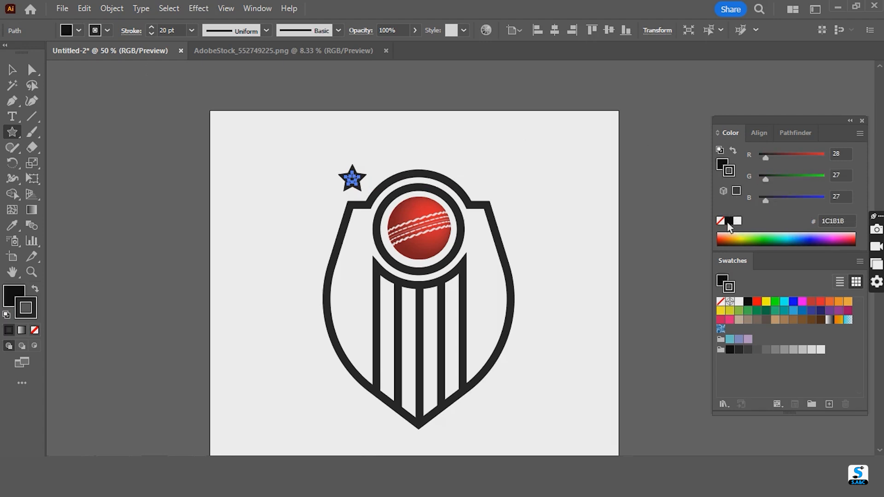
pyautogui.click(721, 221)
# Change the star's fill to bright blue 198AF9 and deselect it
pyautogui.doubleClick(726, 167)
pyautogui.moveTo(230, 383); pyautogui.dragTo(228, 303)
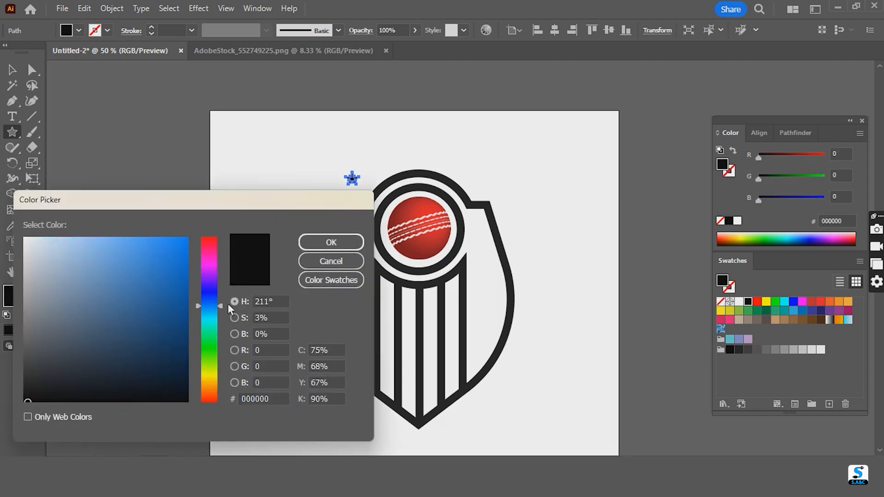
pyautogui.click(178, 241)
pyautogui.click(331, 242)
pyautogui.click(12, 70)
pyautogui.click(253, 189)
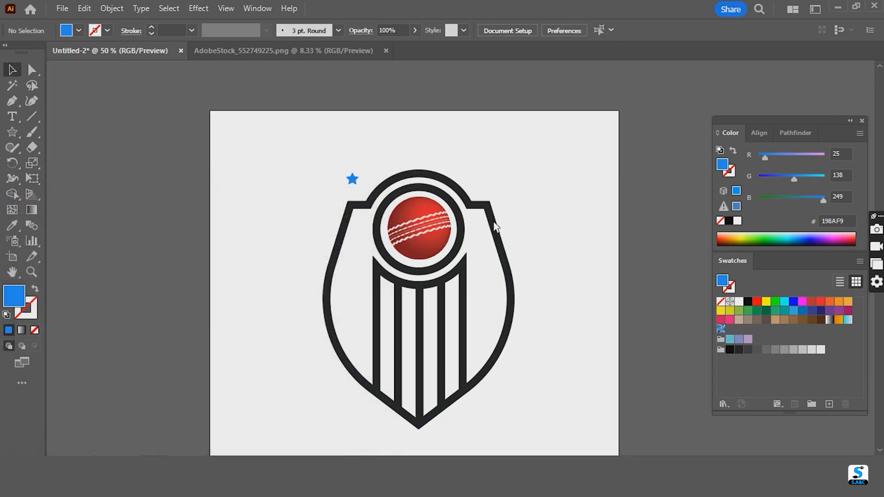
# Enlarge the blue star slightly above the shield's upper-left corner
pyautogui.click(353, 179)
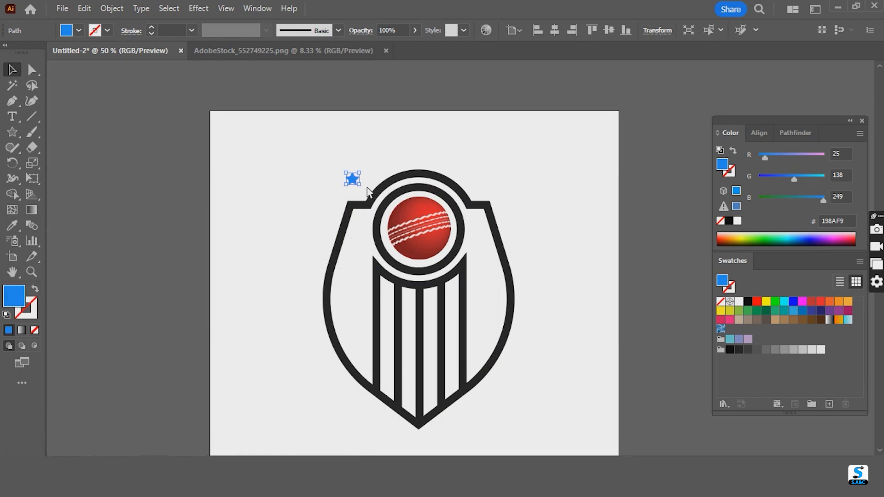
pyautogui.moveTo(353, 179); pyautogui.dragTo(356, 183)
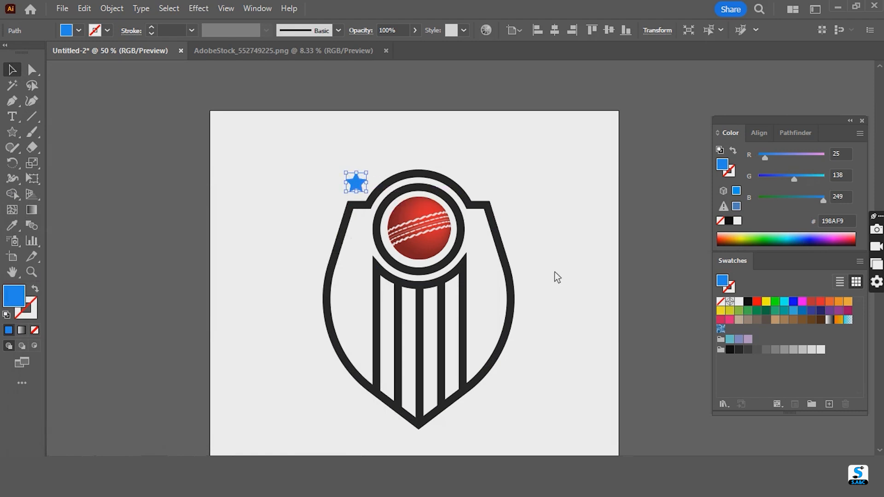
pyautogui.click(574, 279)
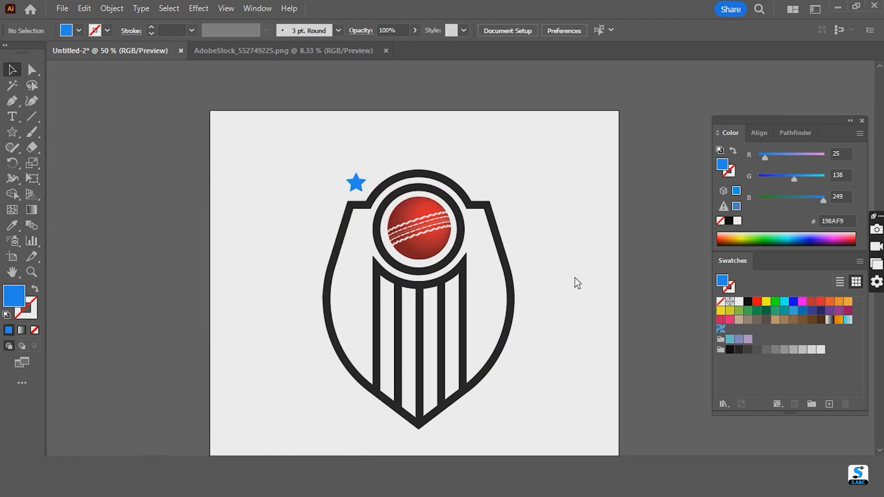
# Duplicate the blue star to form a row of five stars curving over the shield's top arc
pyautogui.click(358, 185)
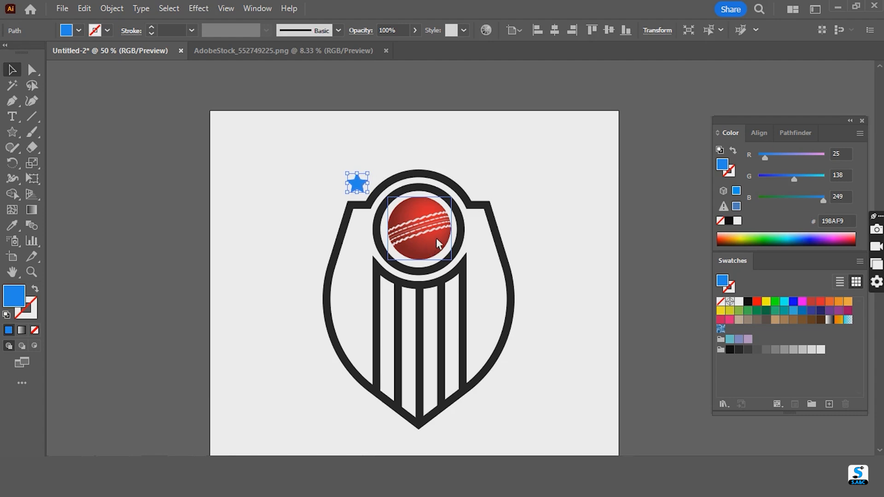
pyautogui.moveTo(368, 189); pyautogui.dragTo(486, 183)
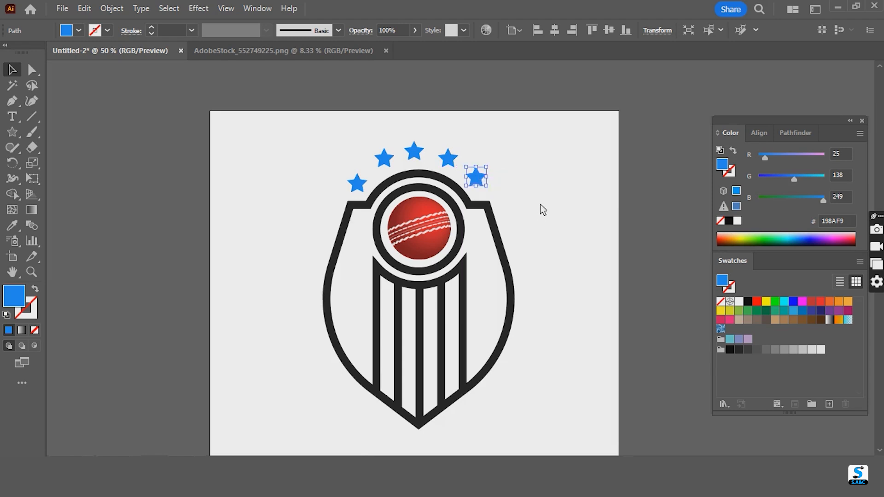
pyautogui.click(365, 188)
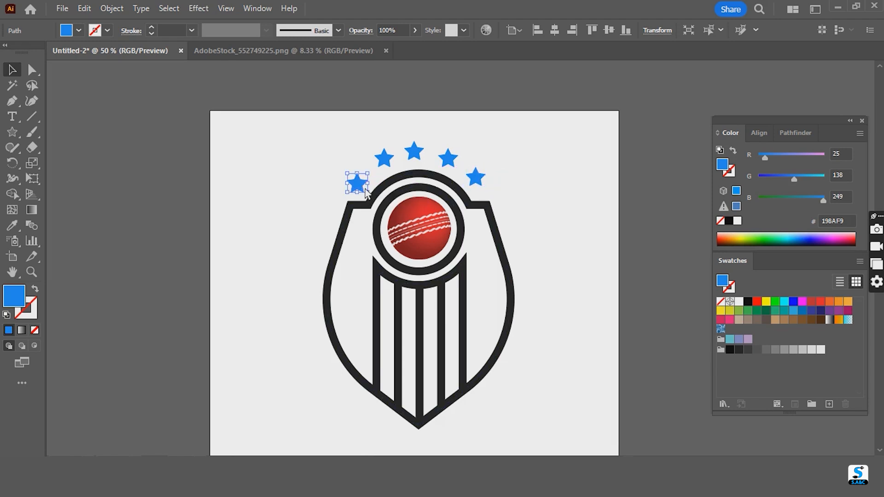
pyautogui.moveTo(367, 189); pyautogui.dragTo(367, 189)
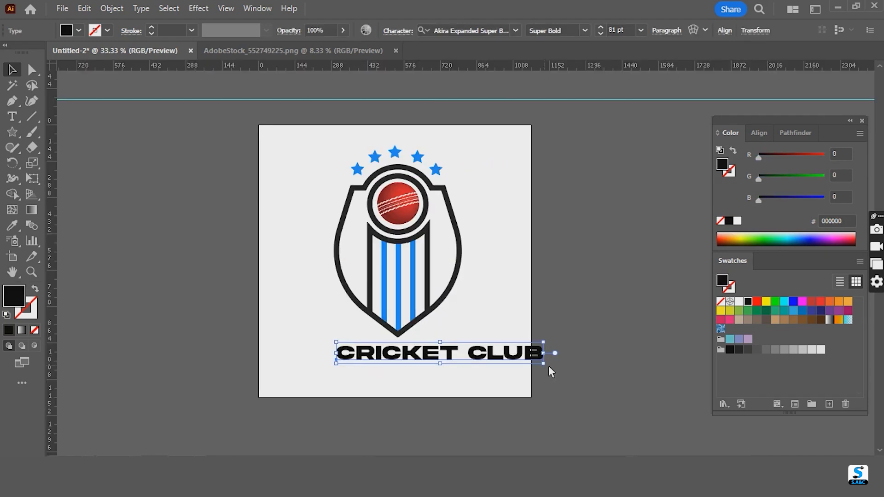
# Scale the CRICKET CLUB text down to fit beneath the shield and set the ESTD 1940 line below it in Acumin Pro
pyautogui.moveTo(547, 365); pyautogui.dragTo(528, 359)
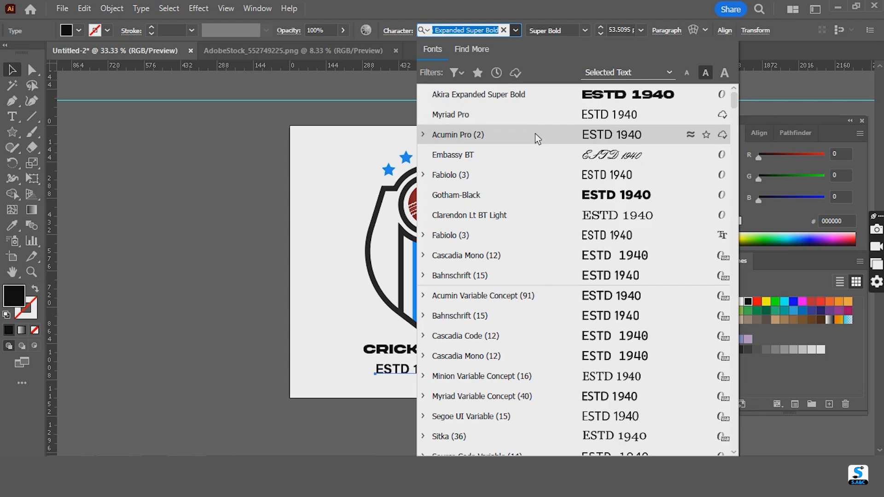
pyautogui.click(534, 133)
pyautogui.click(515, 386)
pyautogui.click(442, 371)
pyautogui.moveTo(448, 379)
pyautogui.mouseDown()
pyautogui.moveTo(418, 371)
pyautogui.moveTo(444, 374)
pyautogui.mouseUp()
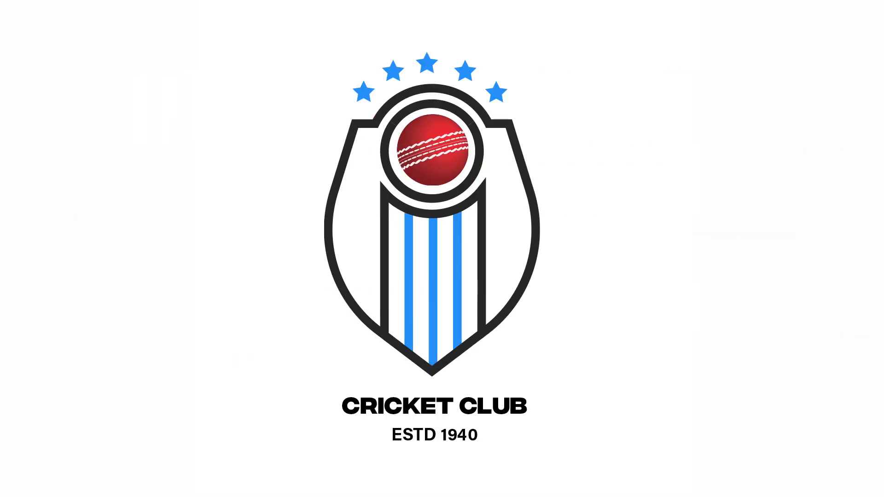